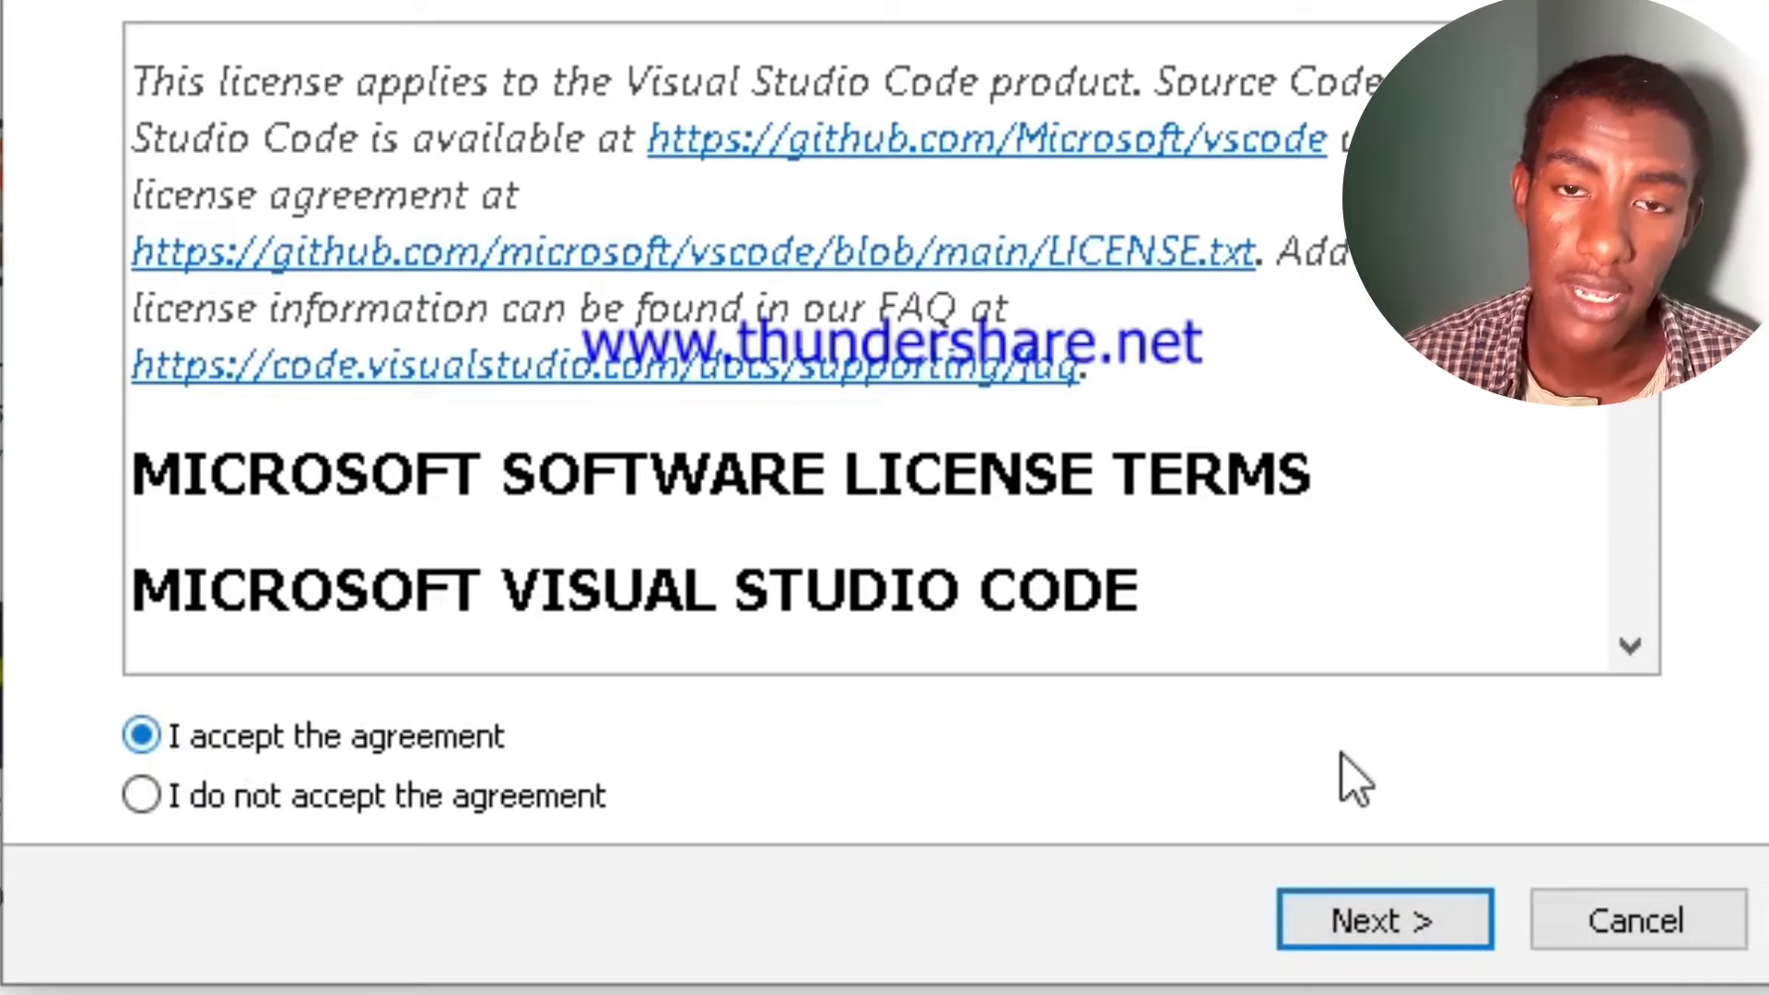
- Install Visual Studio Code with a desktop icon and all other additional tasks enabled, finishing setup with the launch option on
click(1369, 925)
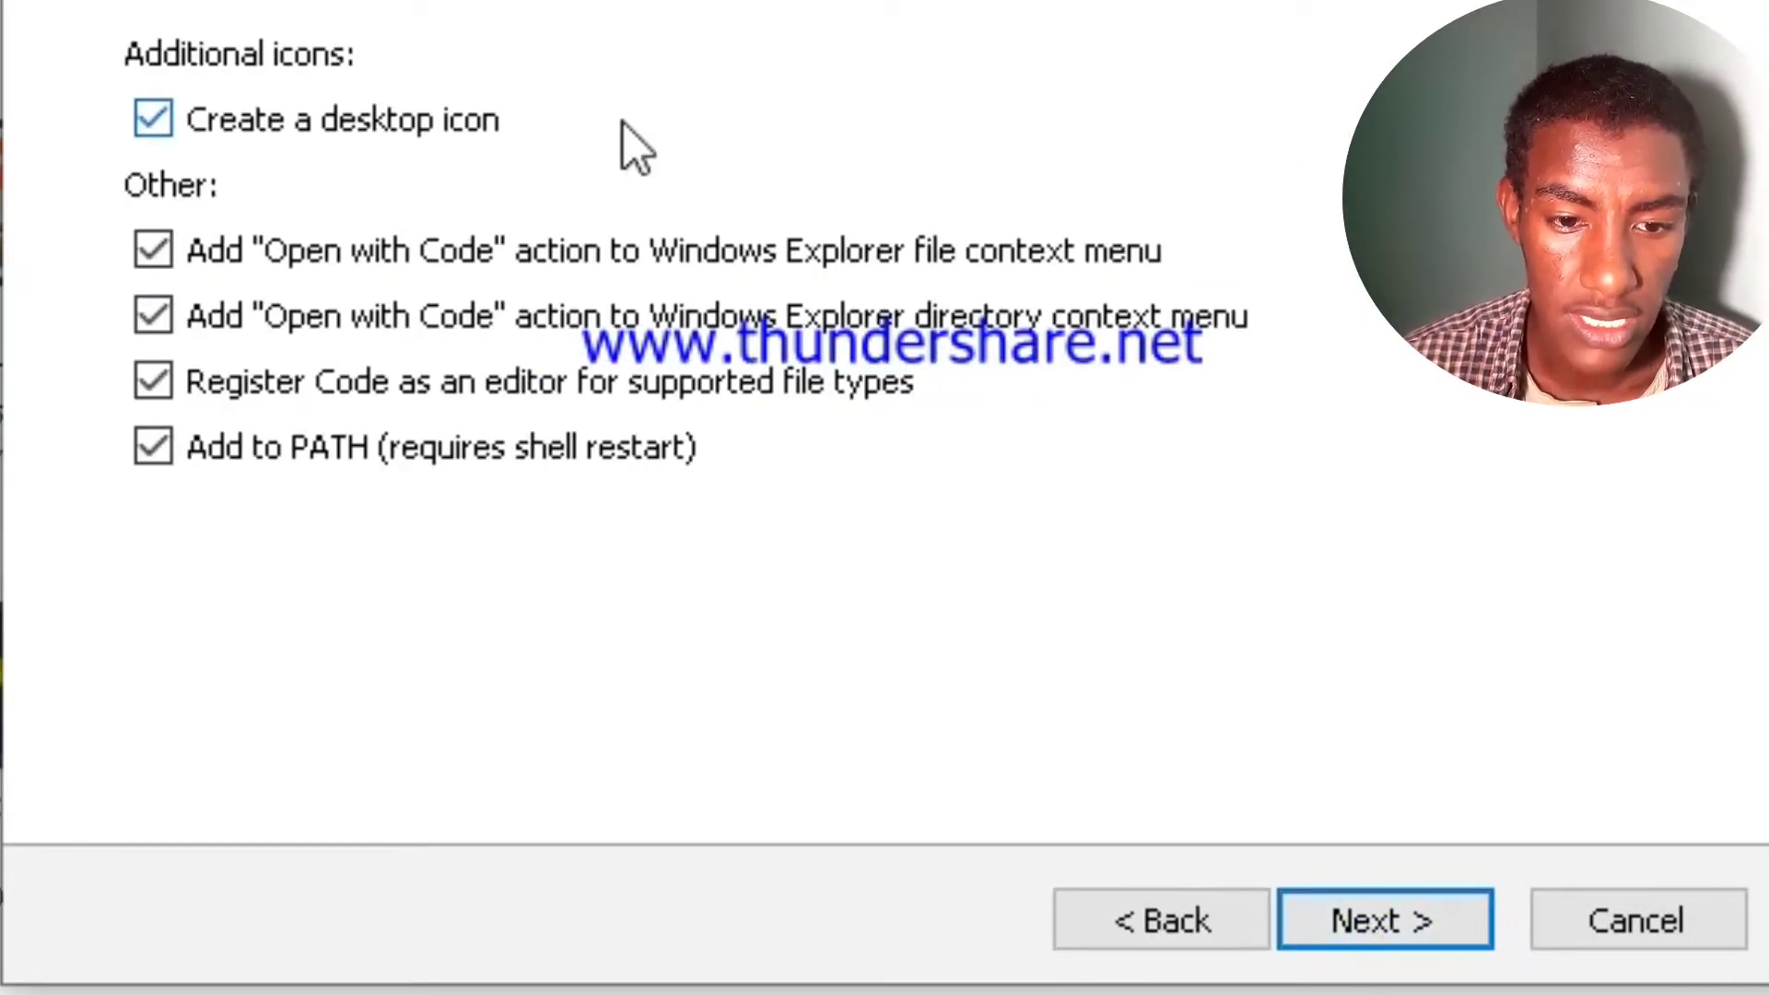
click(154, 129)
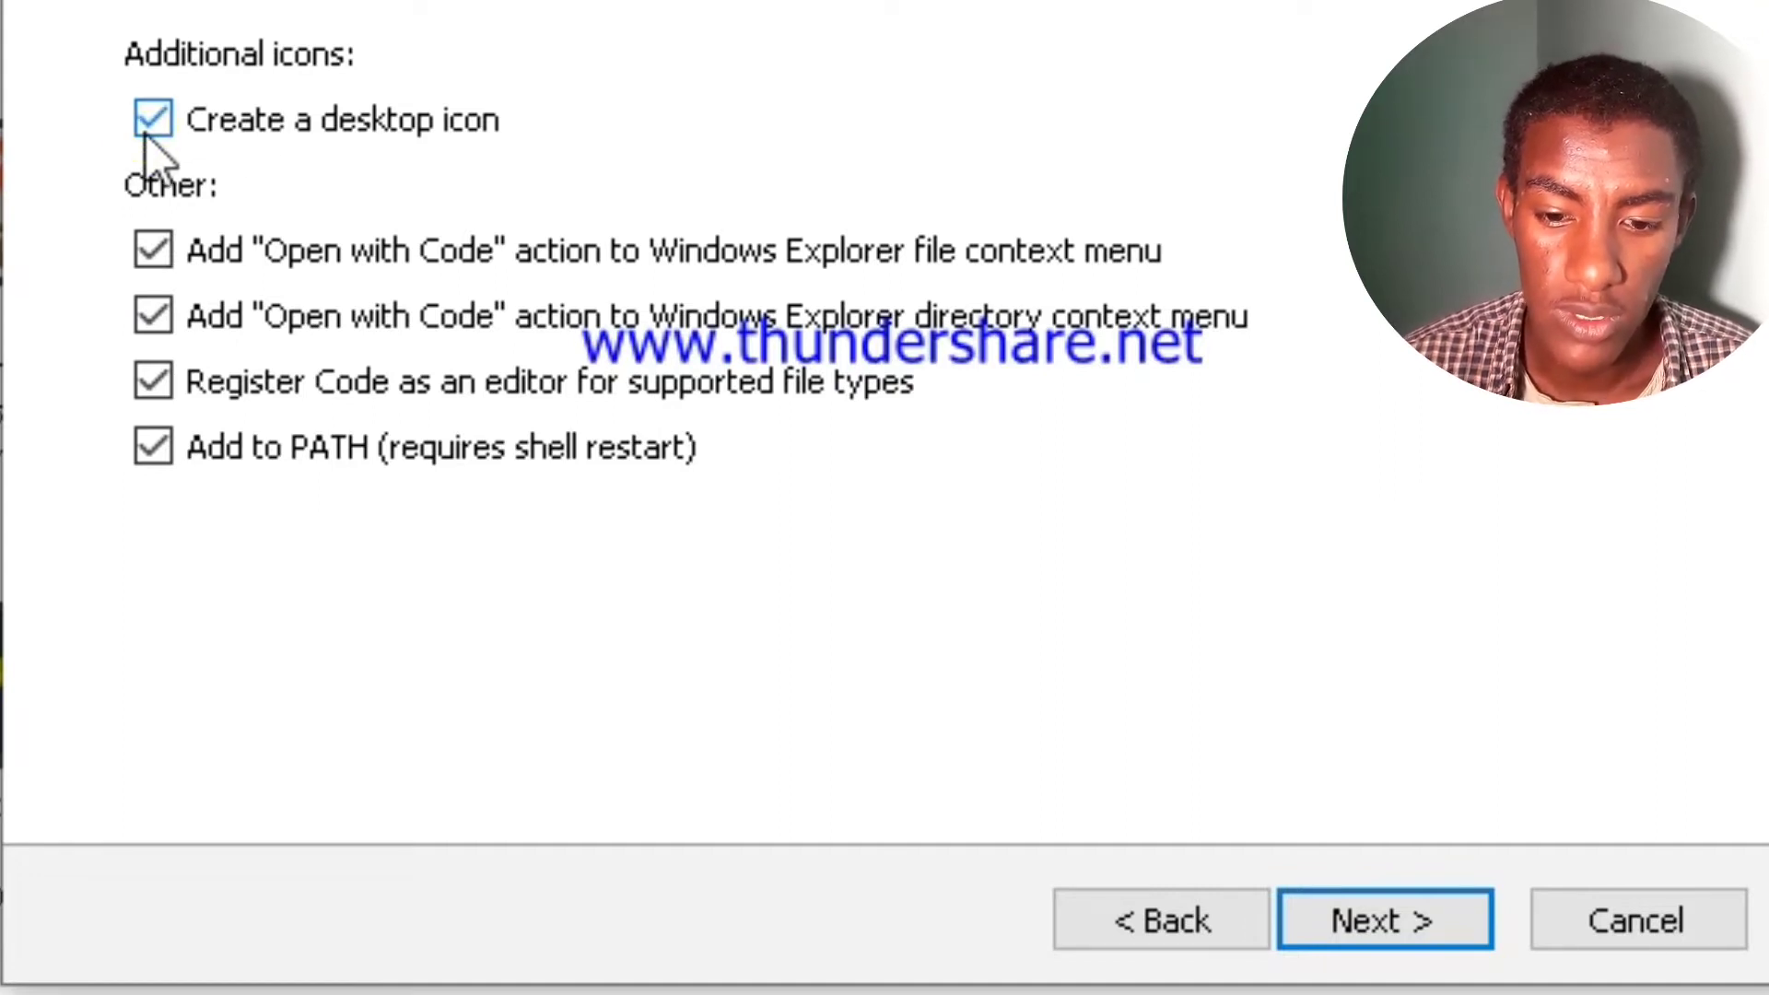
click(1411, 938)
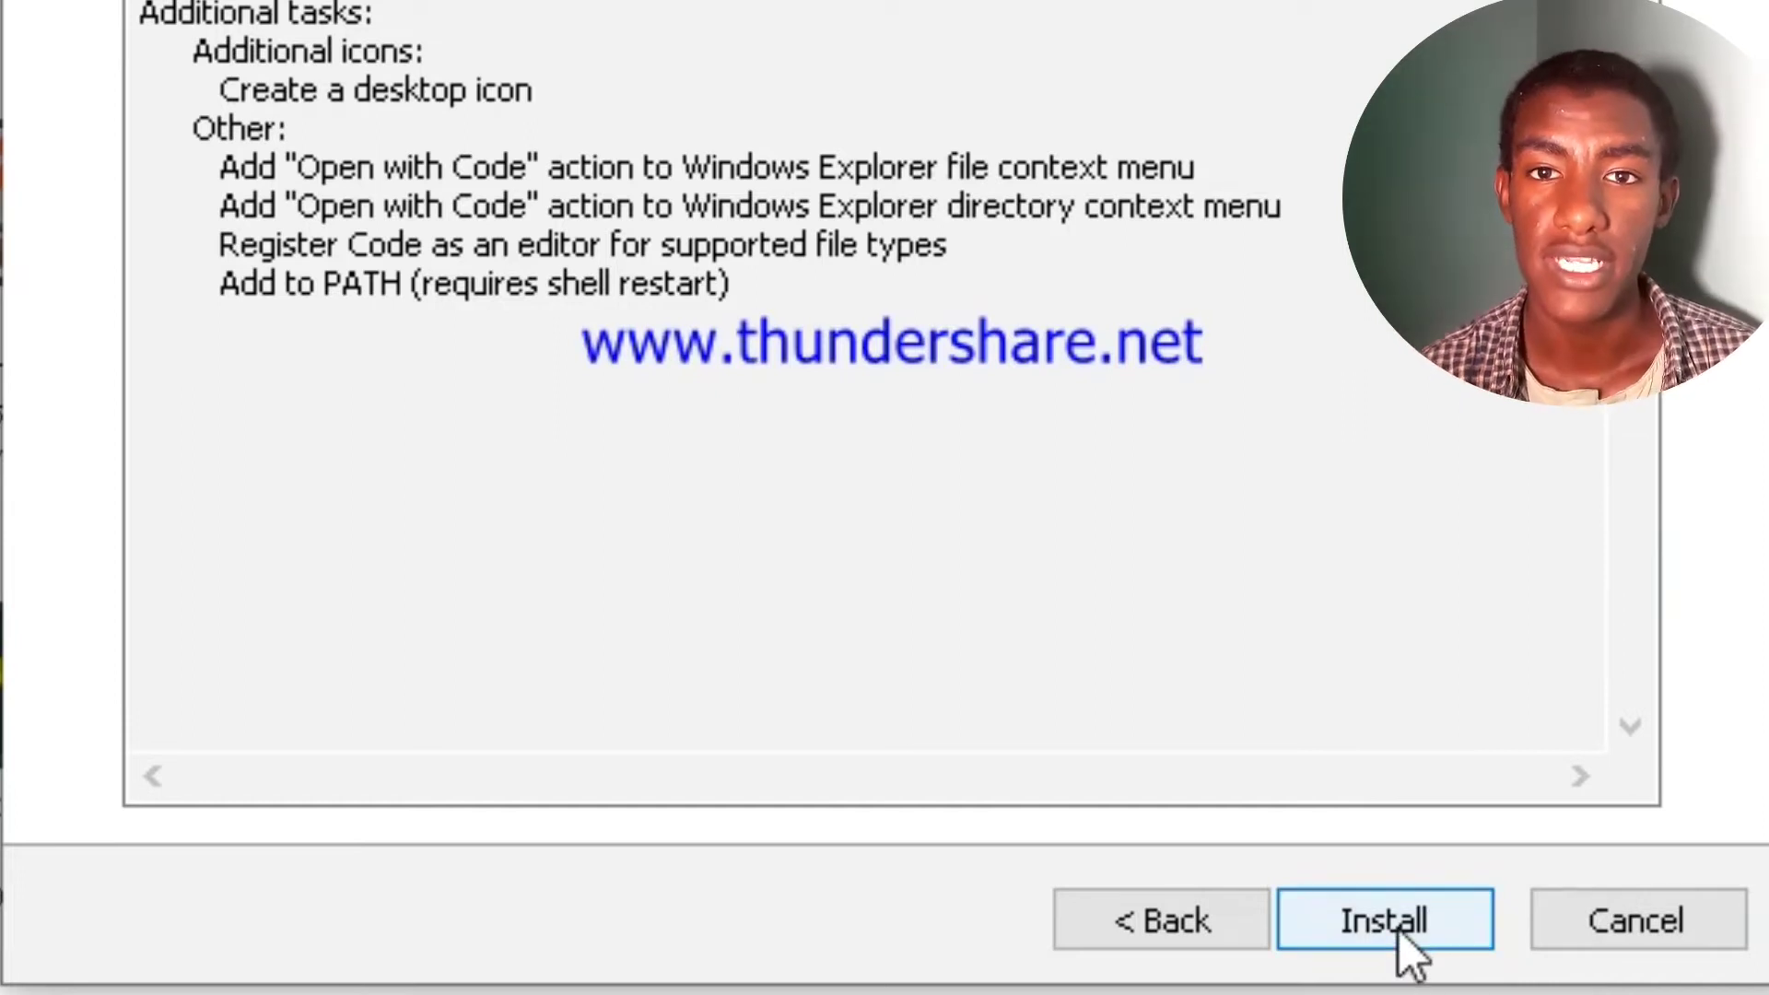
click(1400, 931)
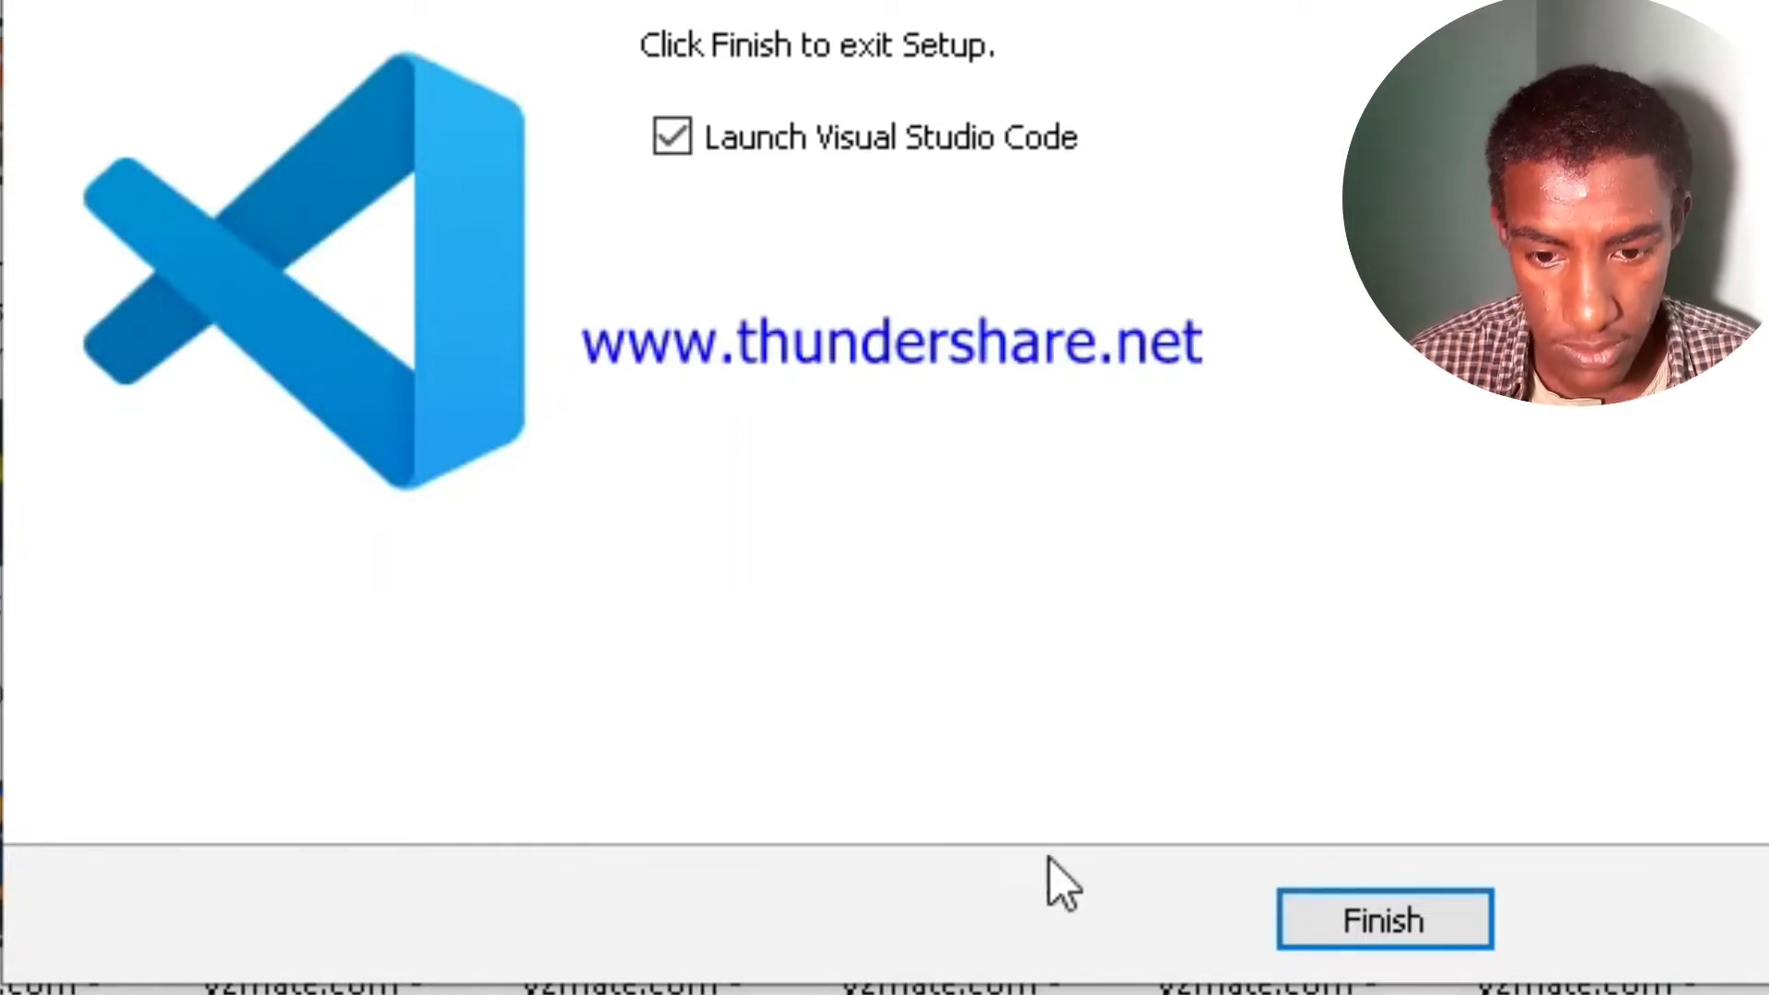
click(1336, 893)
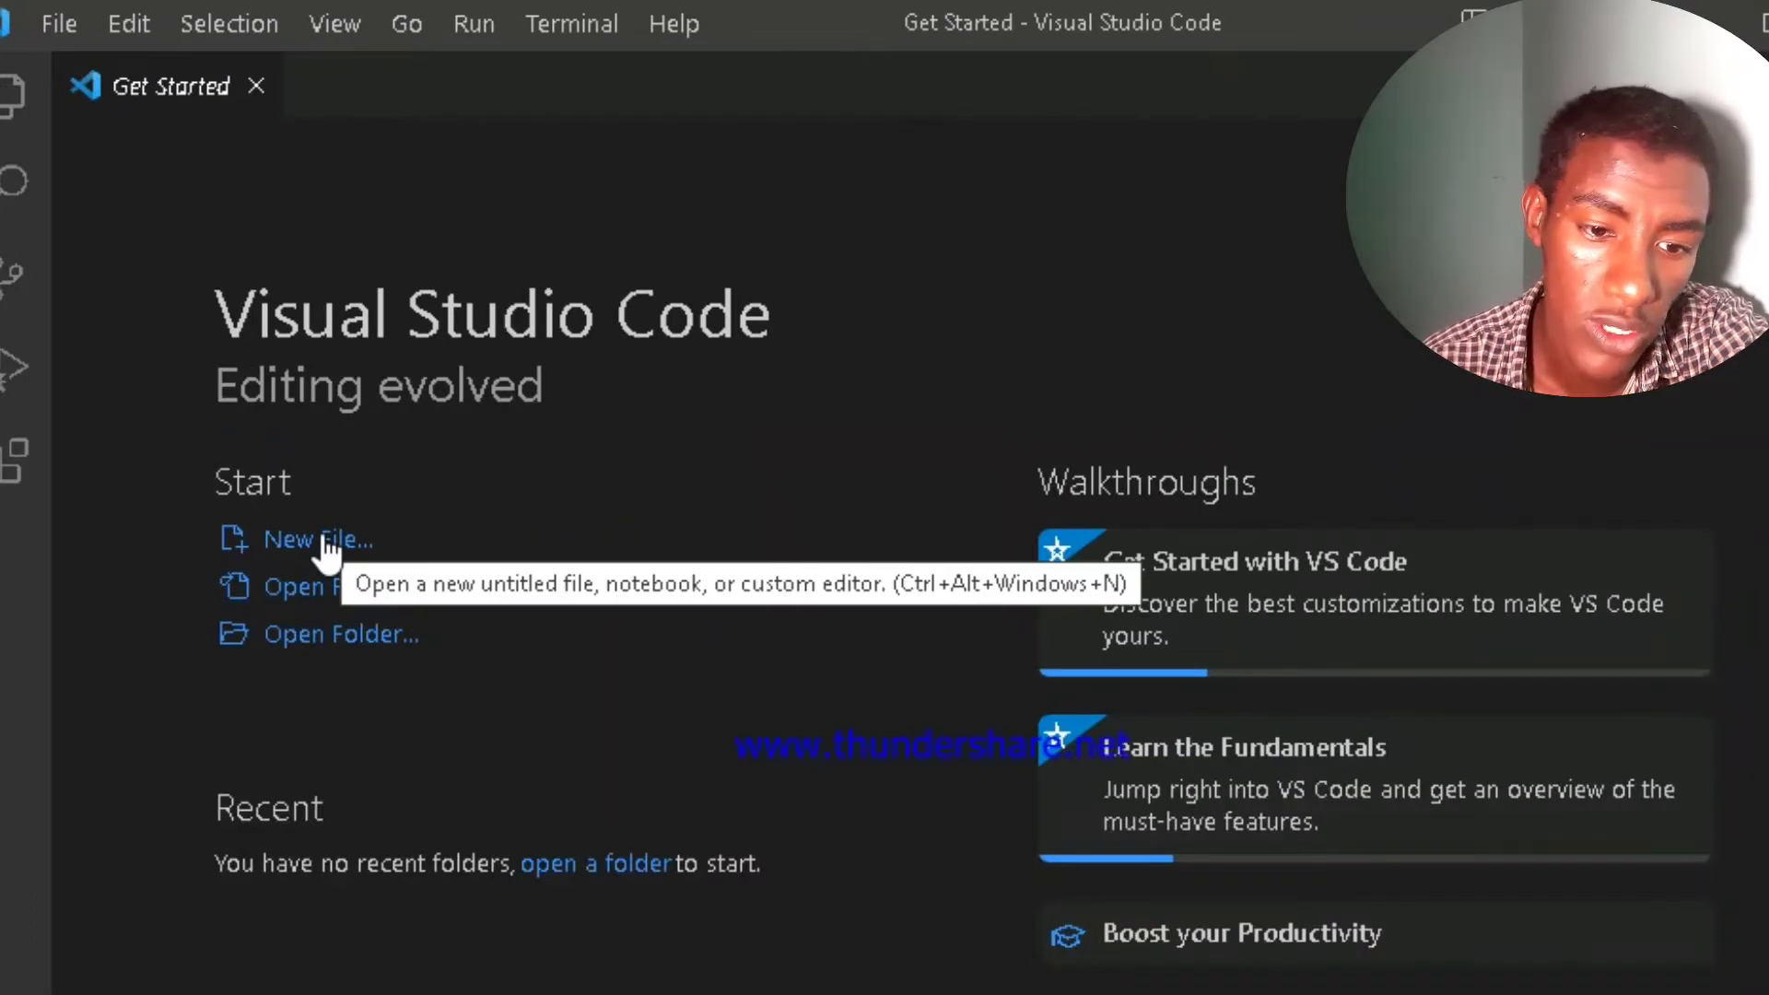
- Start a new file from the welcome page, entering html as the file type
click(327, 543)
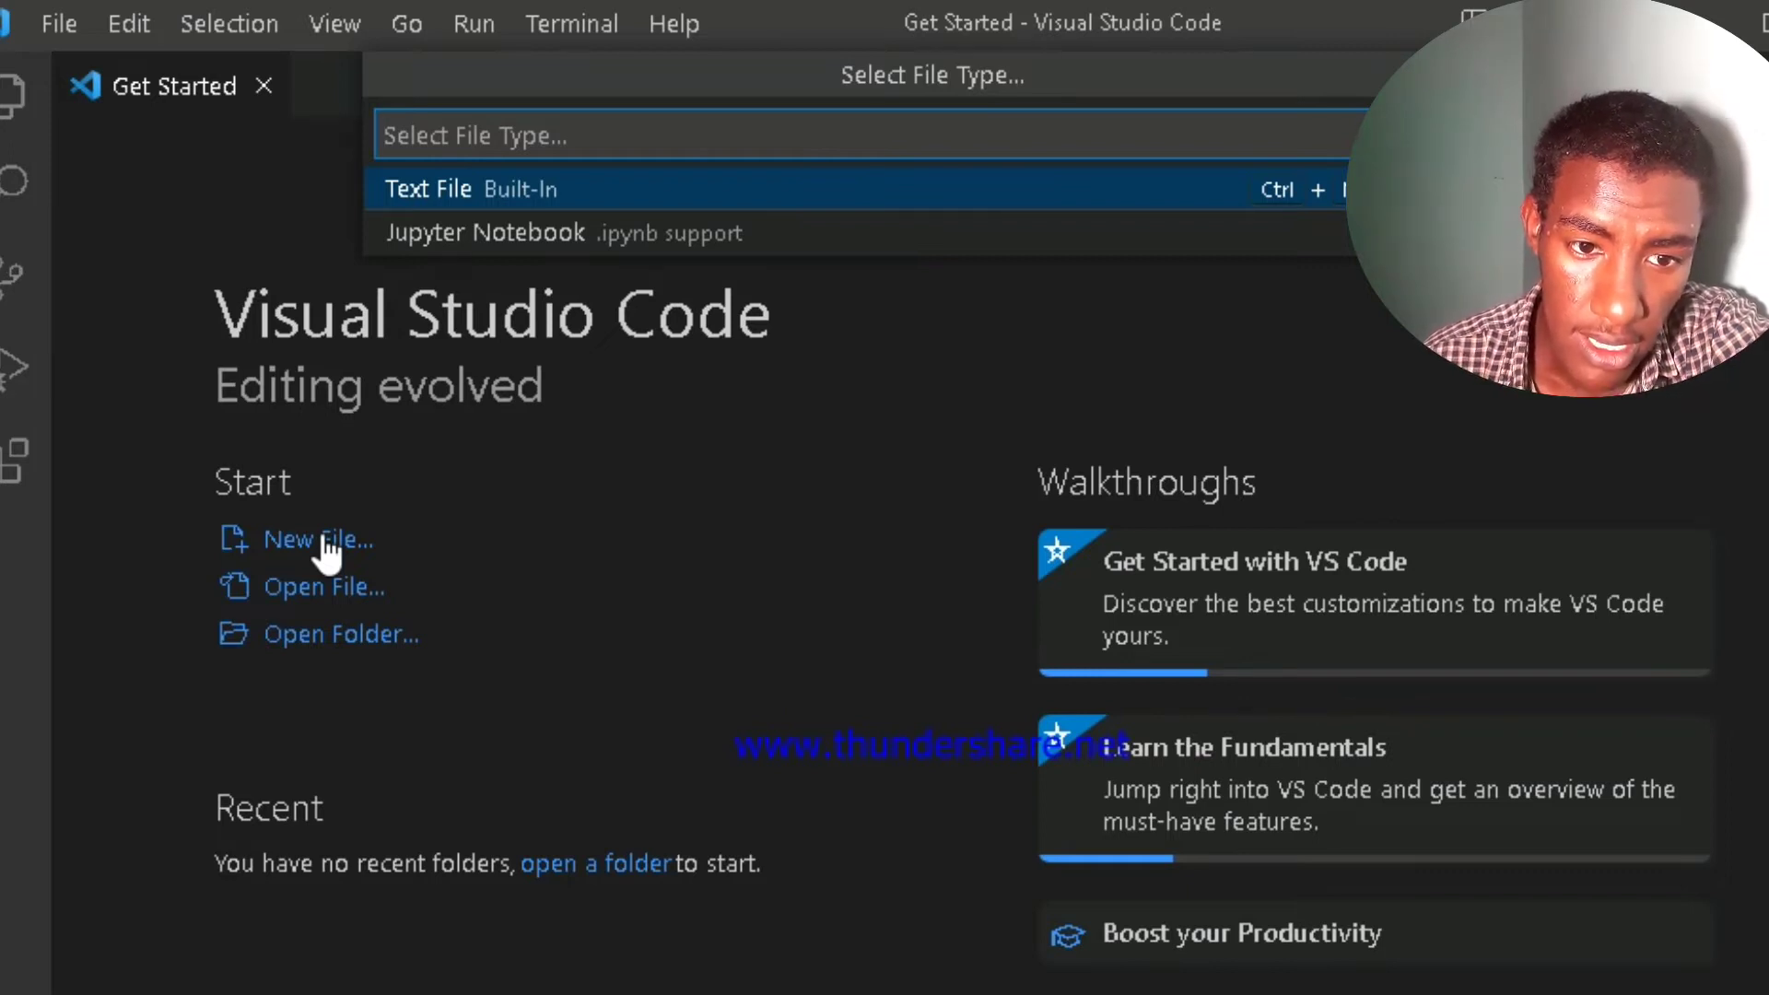
text(html)
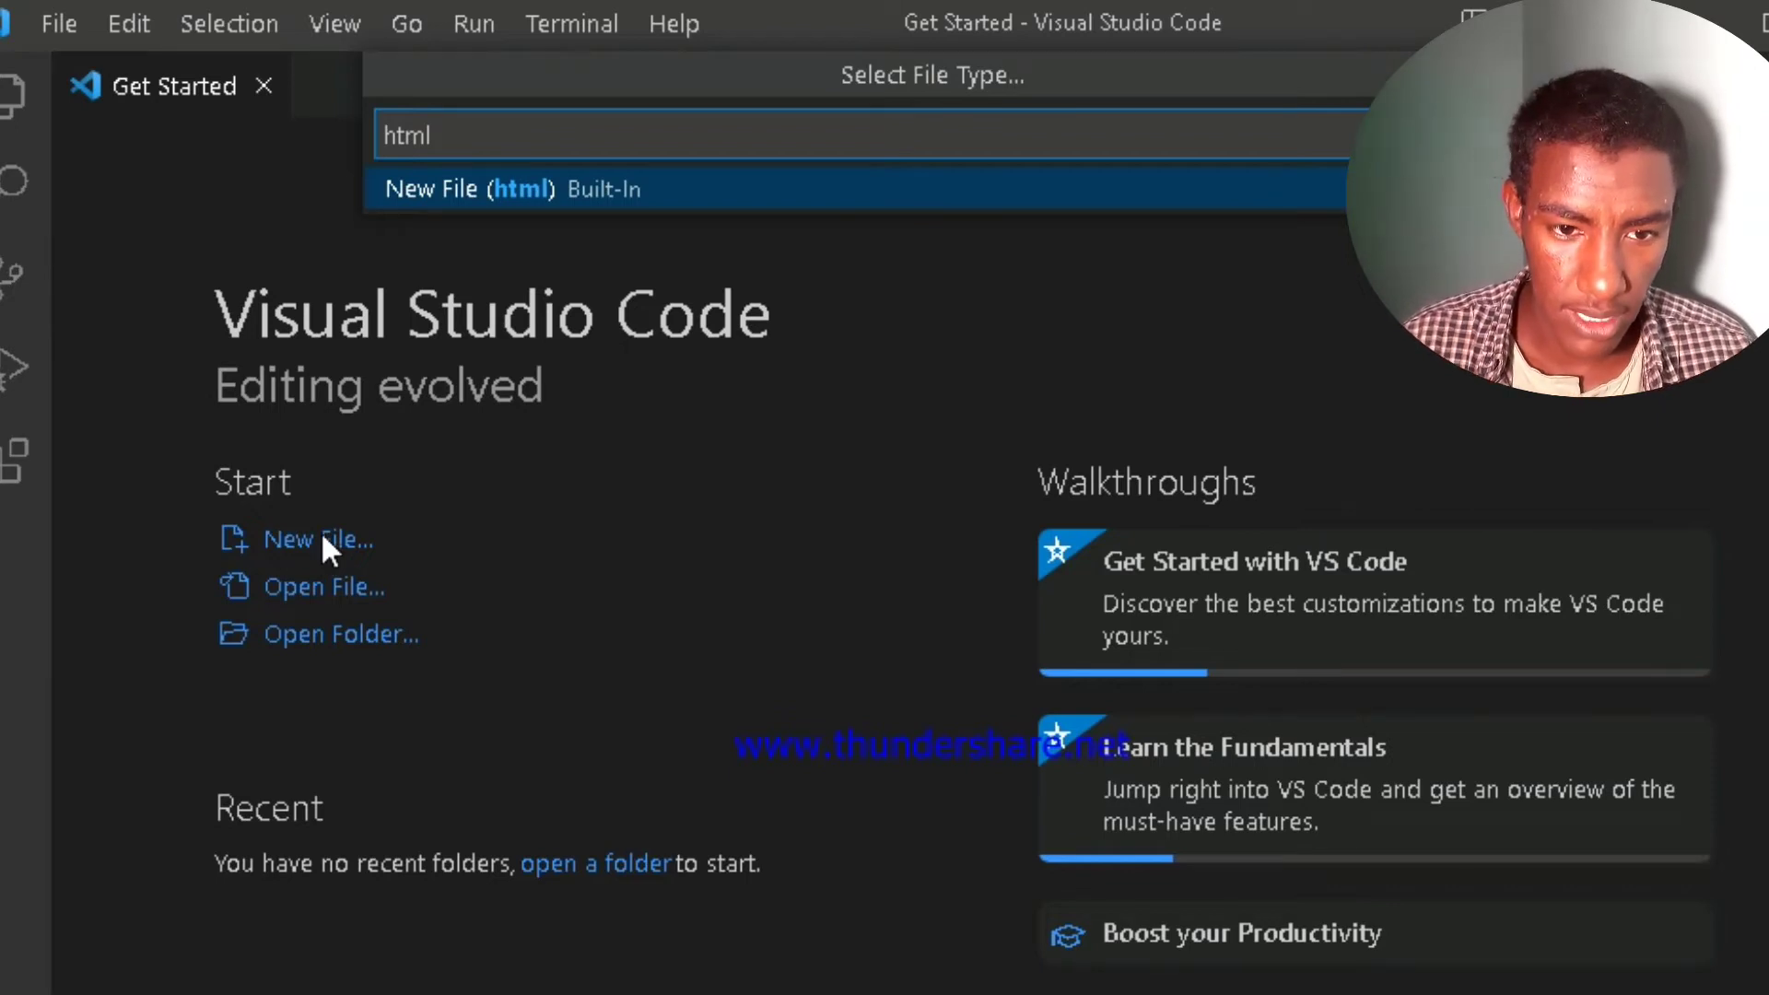
key(BackSpace)
key(BackSpace)
key(BackSpace)
key(BackSpace)
key(Return)
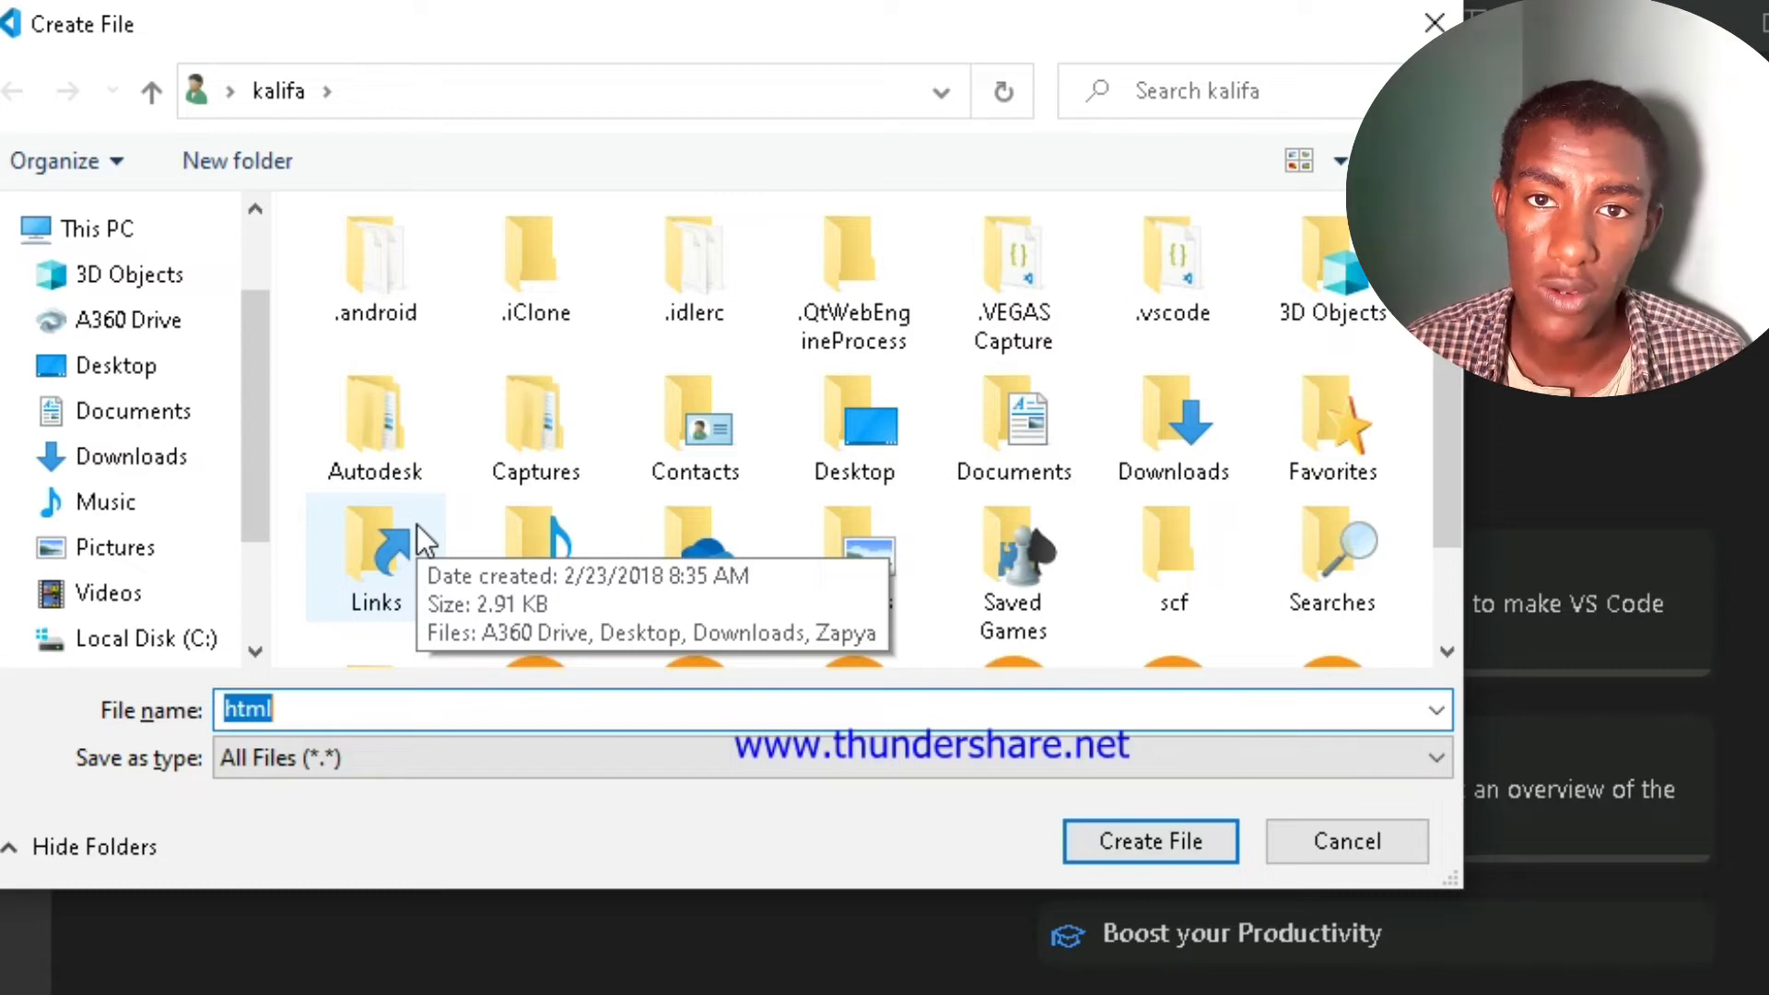
- Try to create the file on the Desktop as index.html, declining to replace the existing file
click(150, 373)
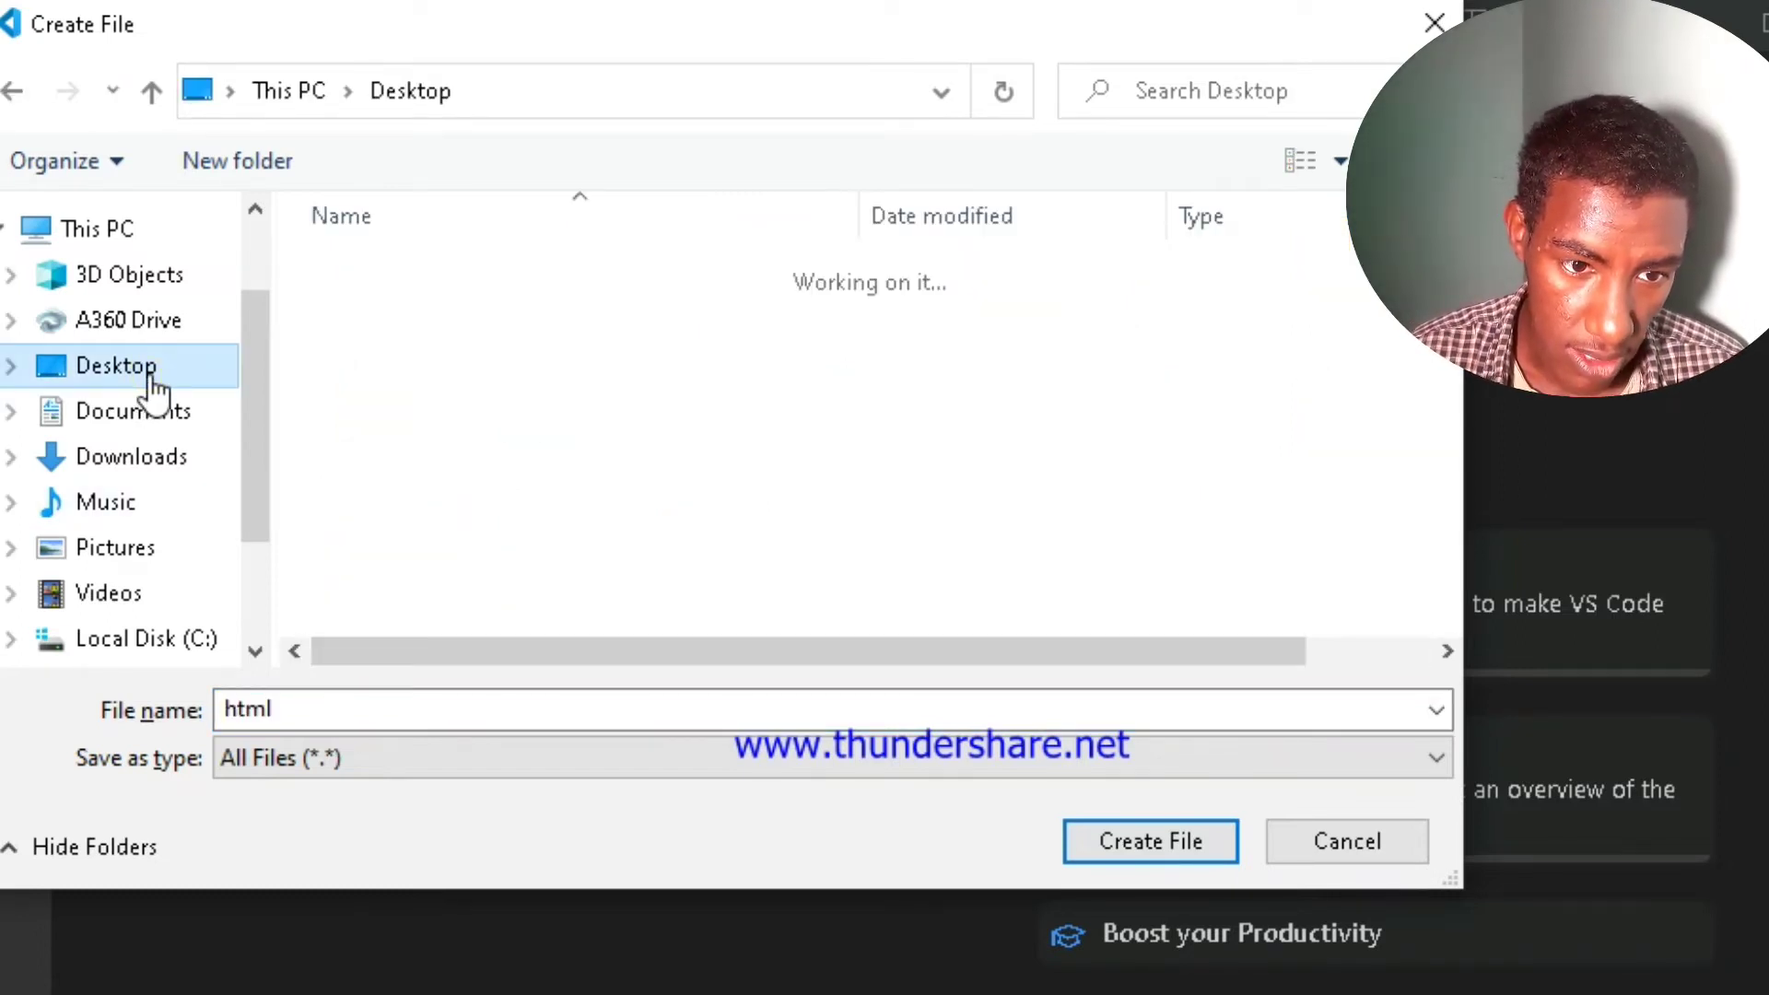
click(340, 710)
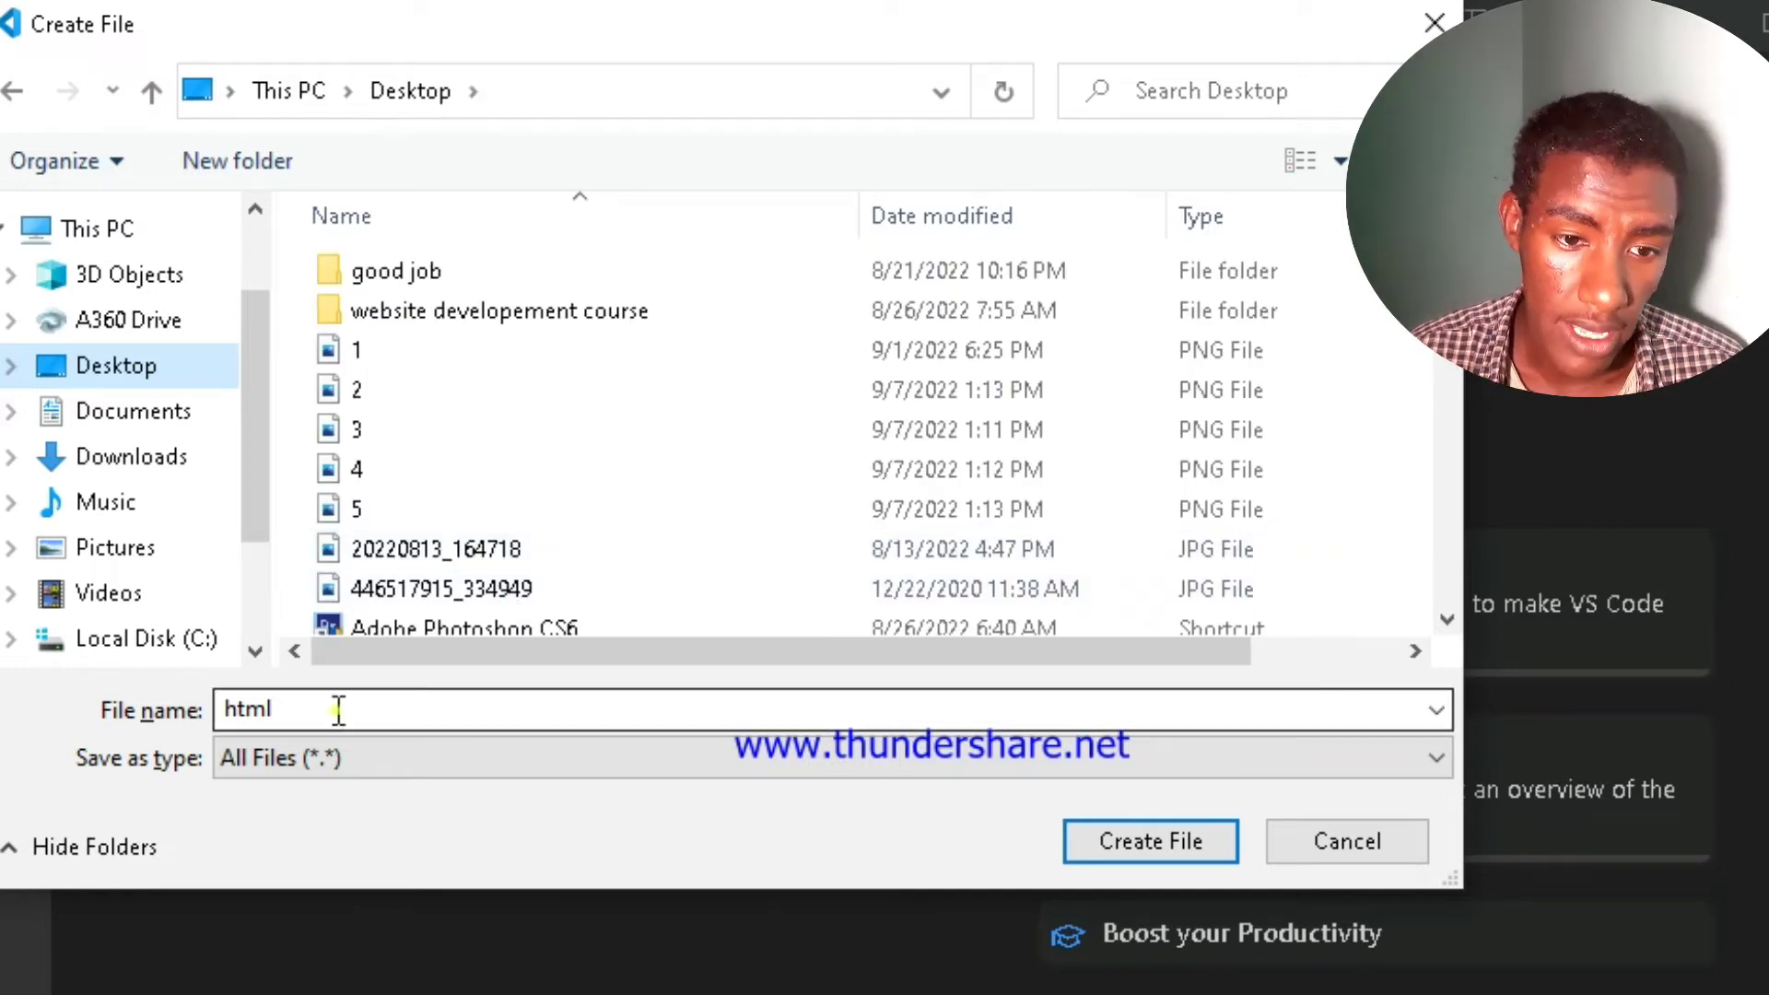
double_click(340, 710)
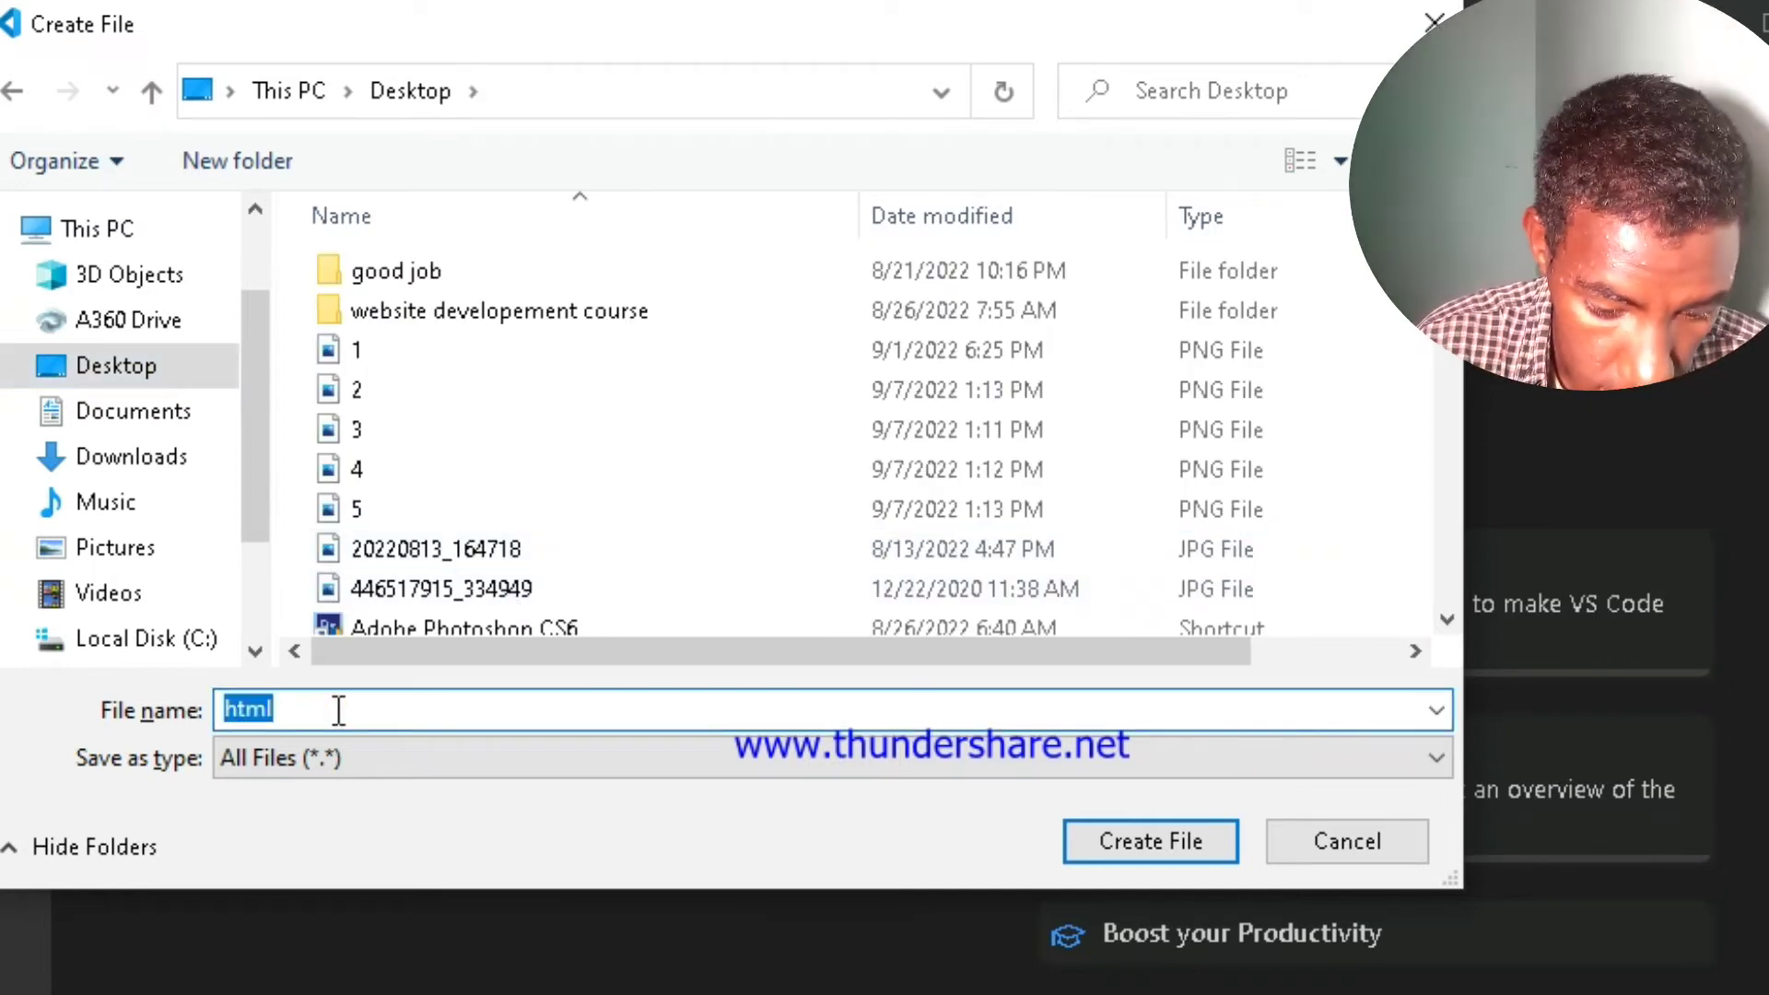
key(BackSpace)
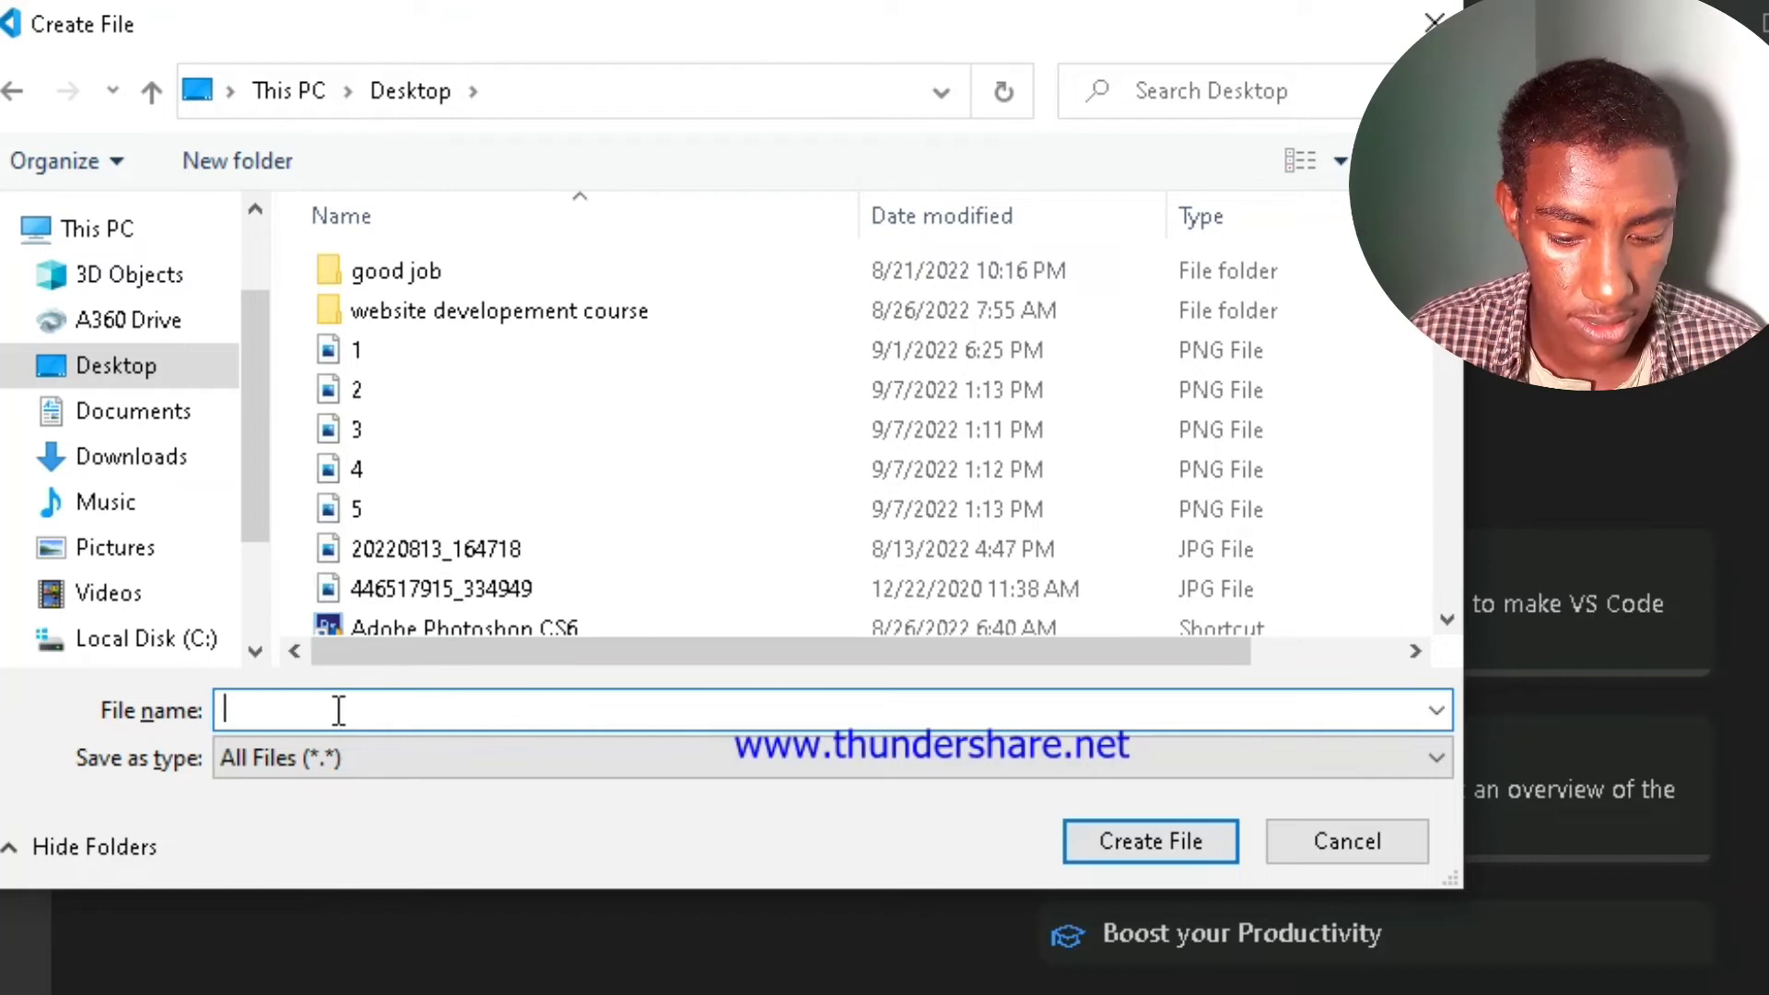
text(ind)
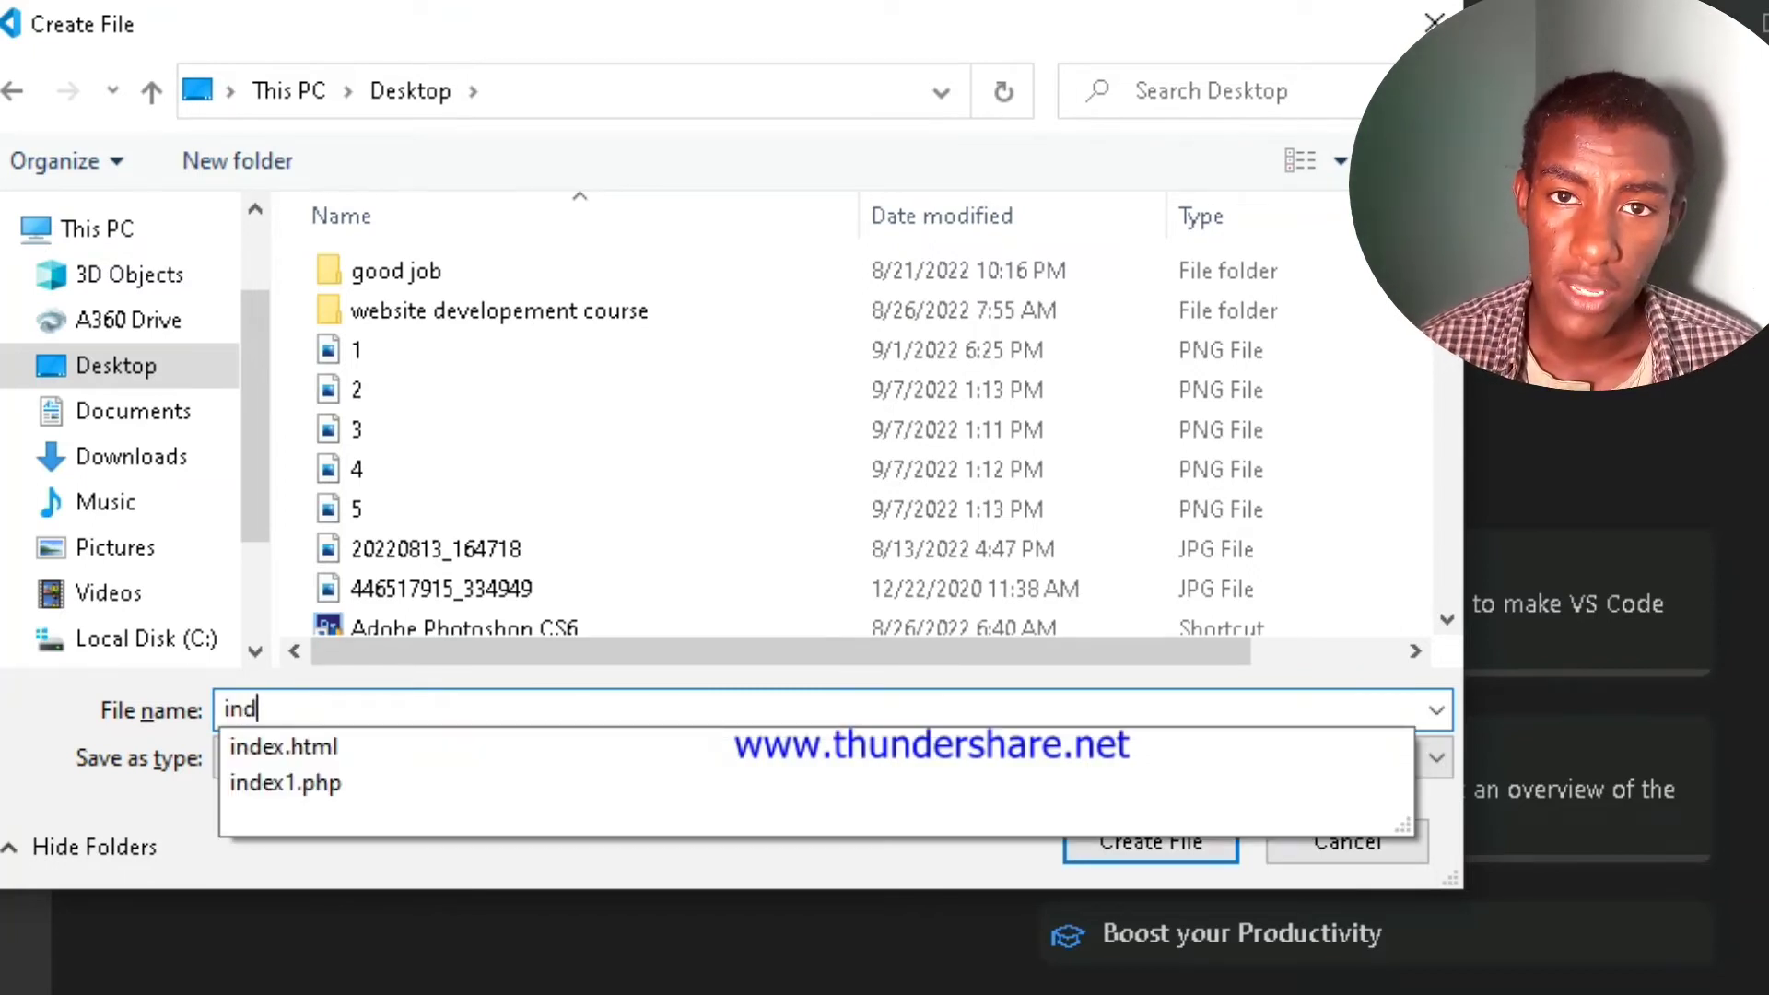
text(ex.)
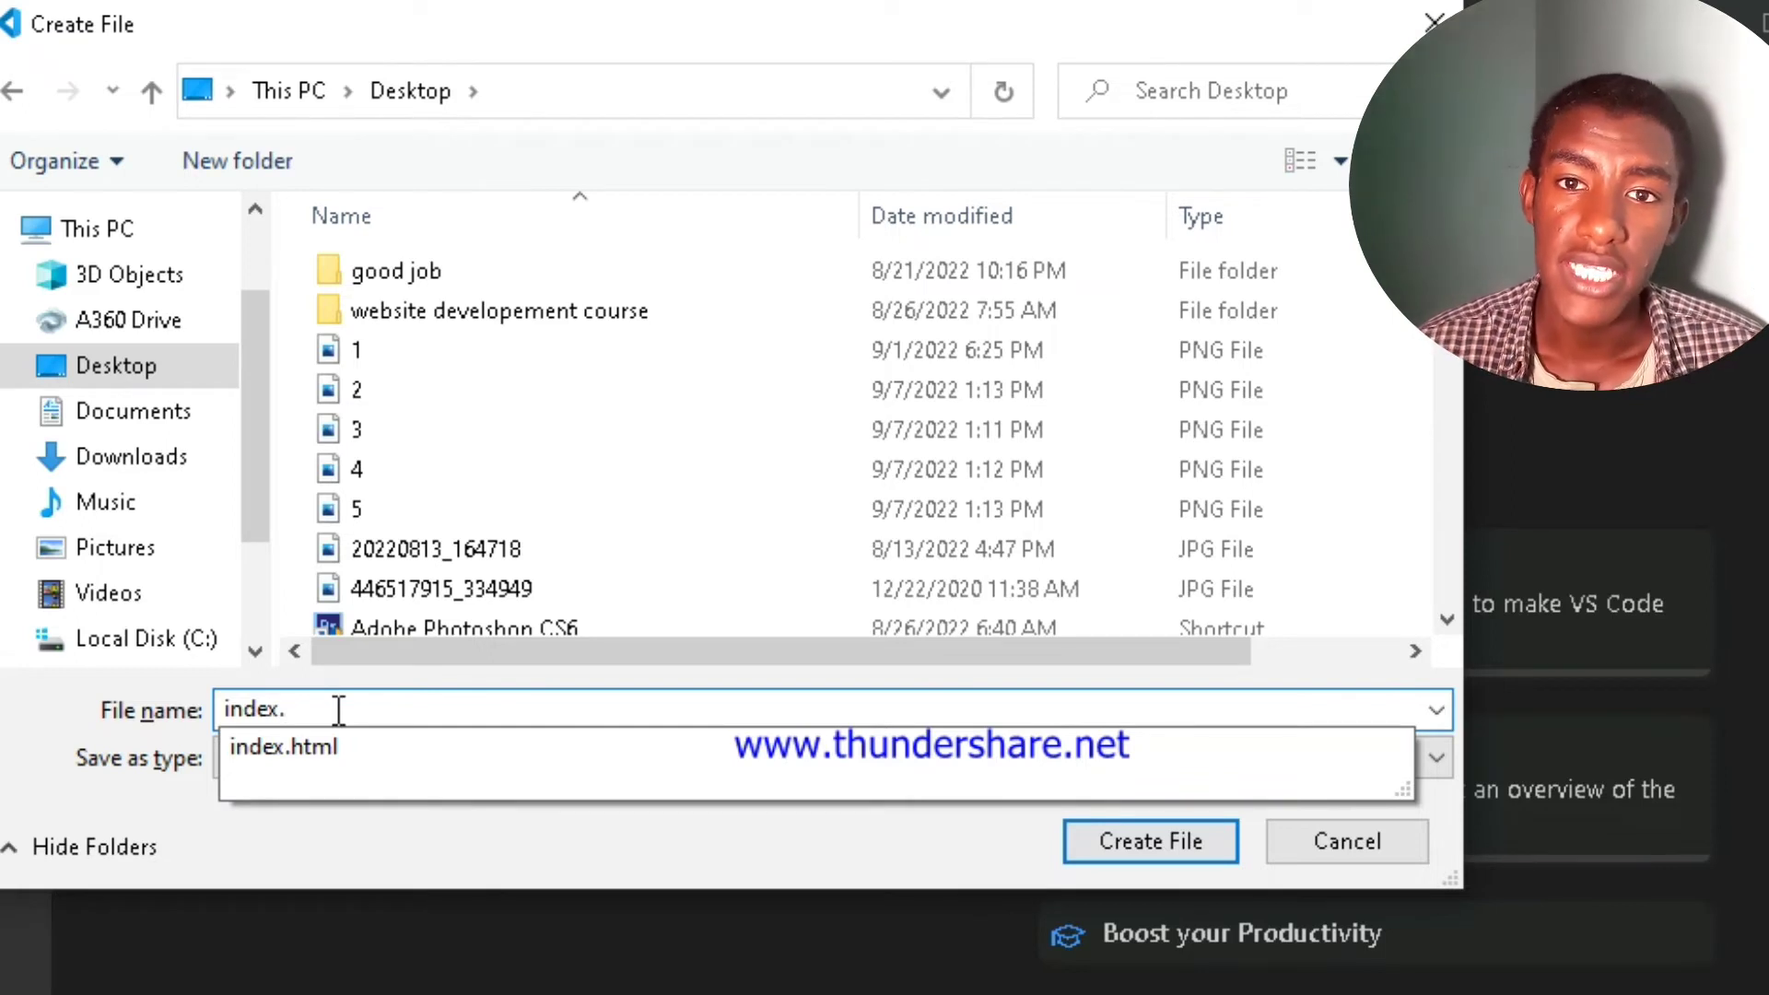
text(html)
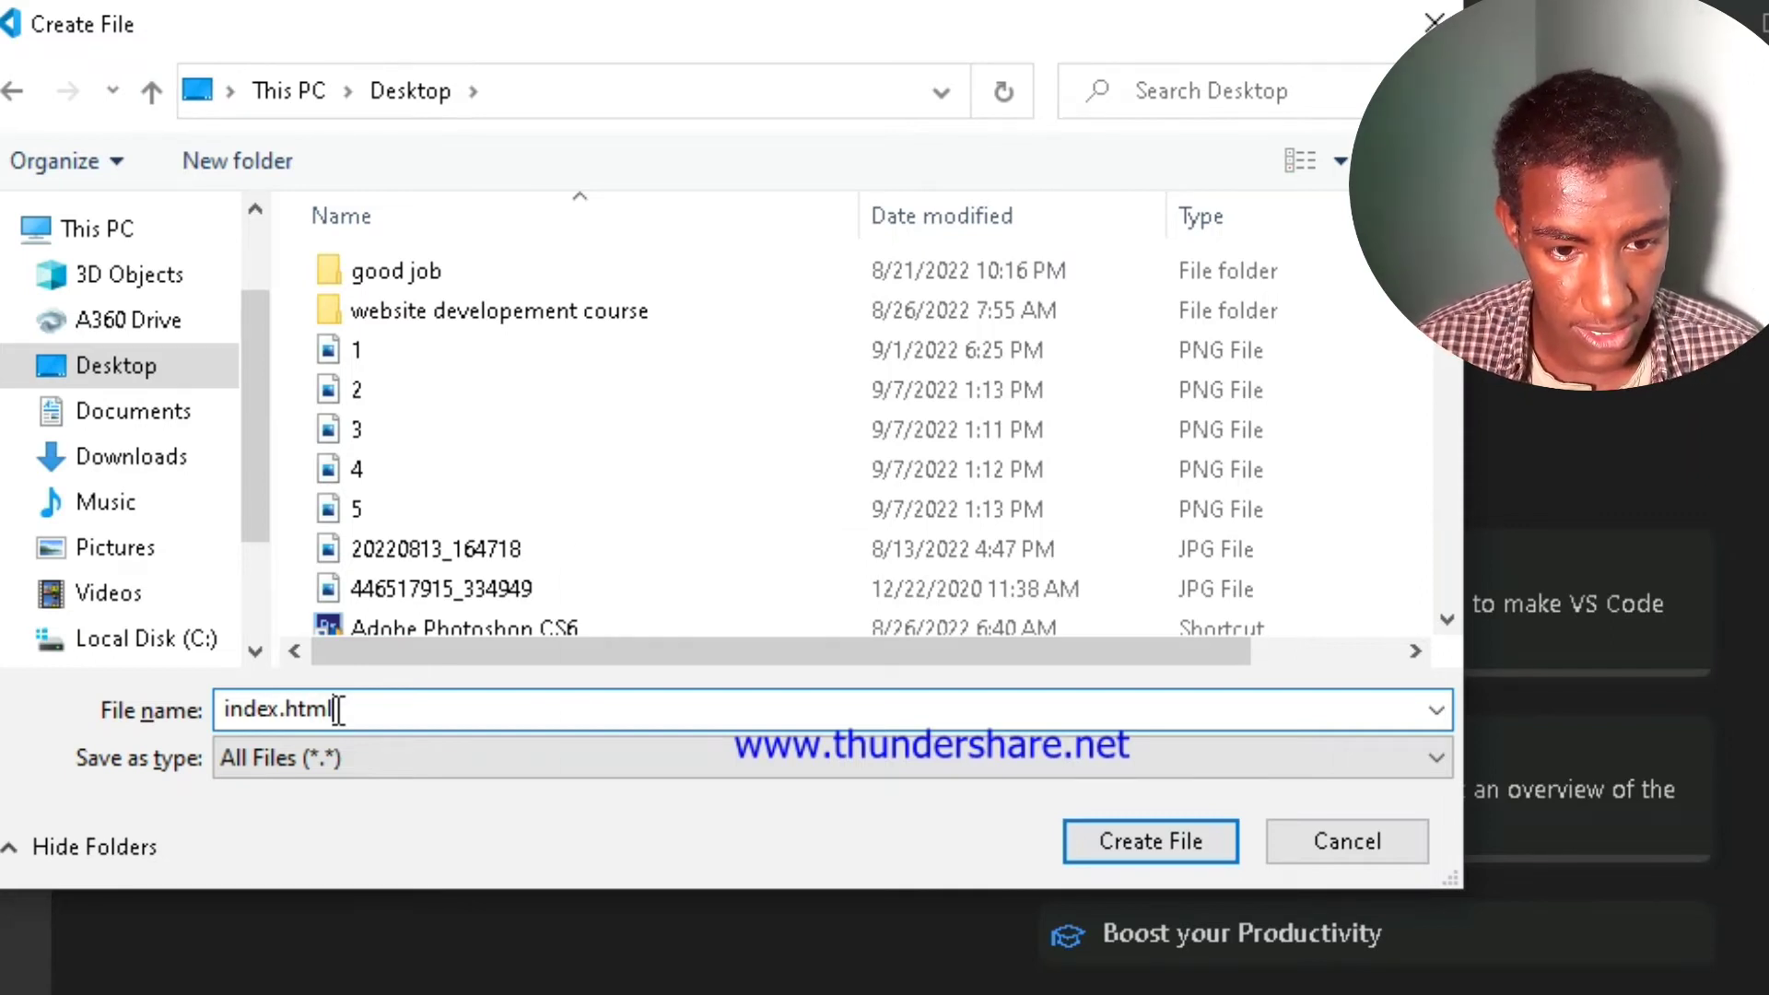
key(Return)
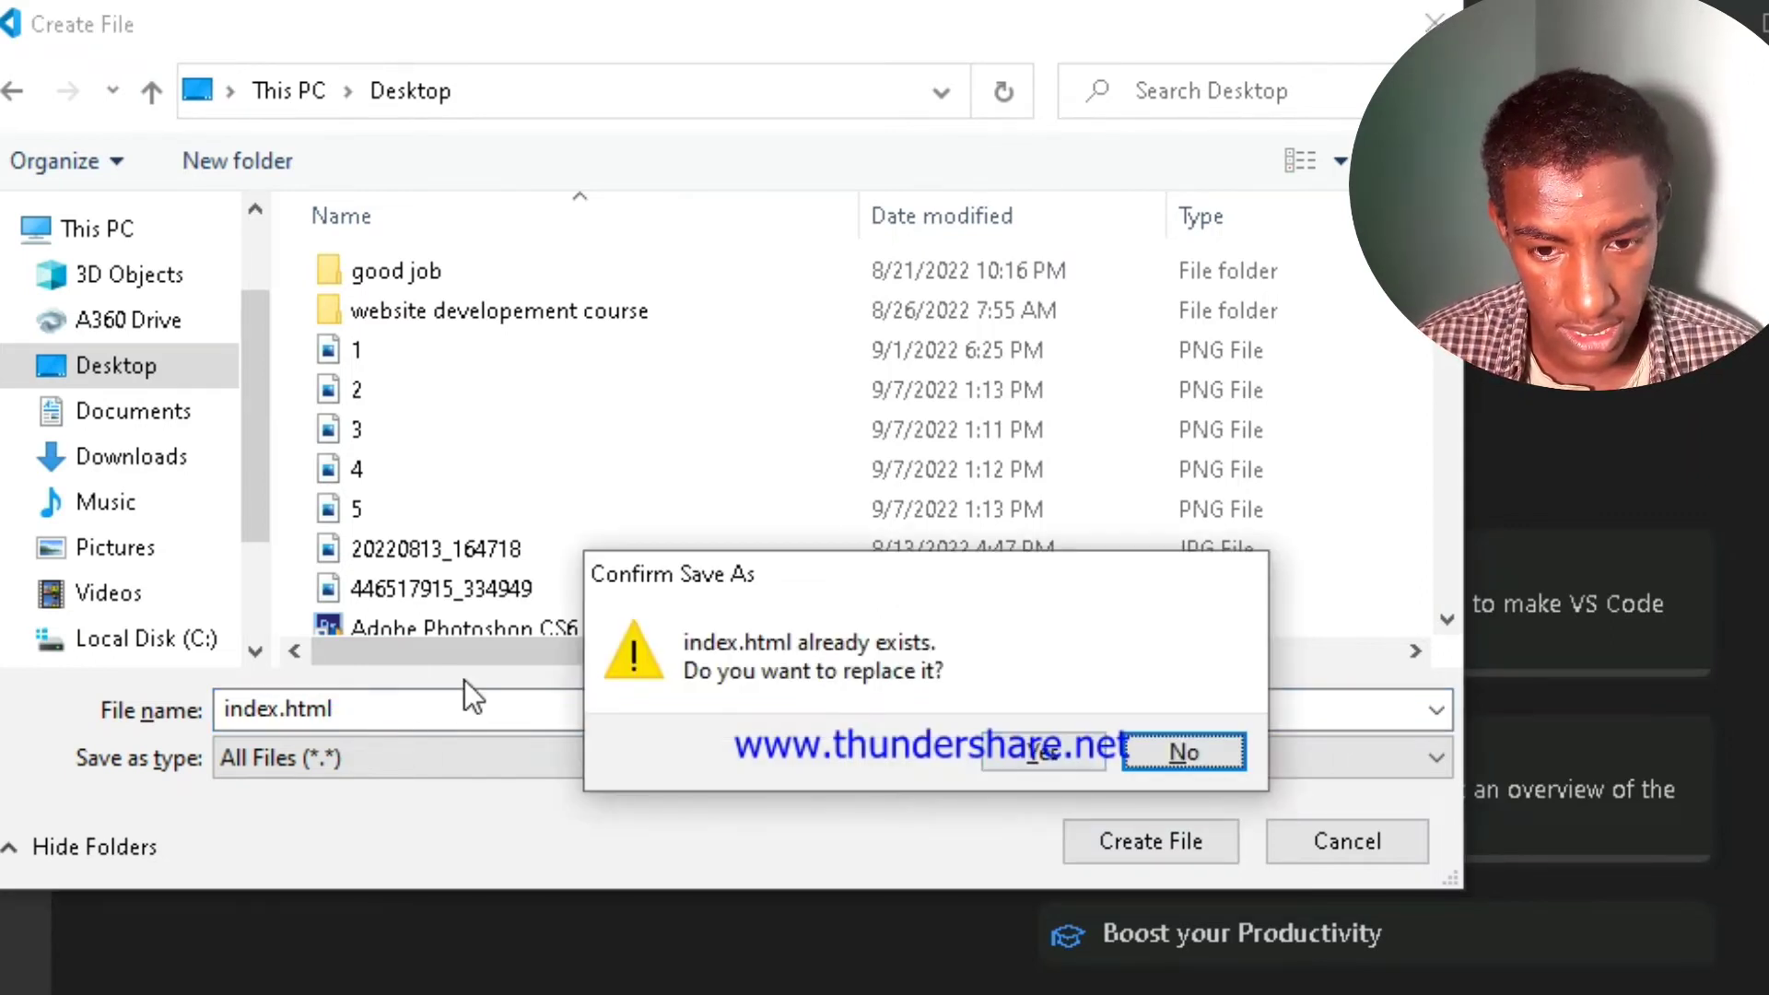
click(391, 707)
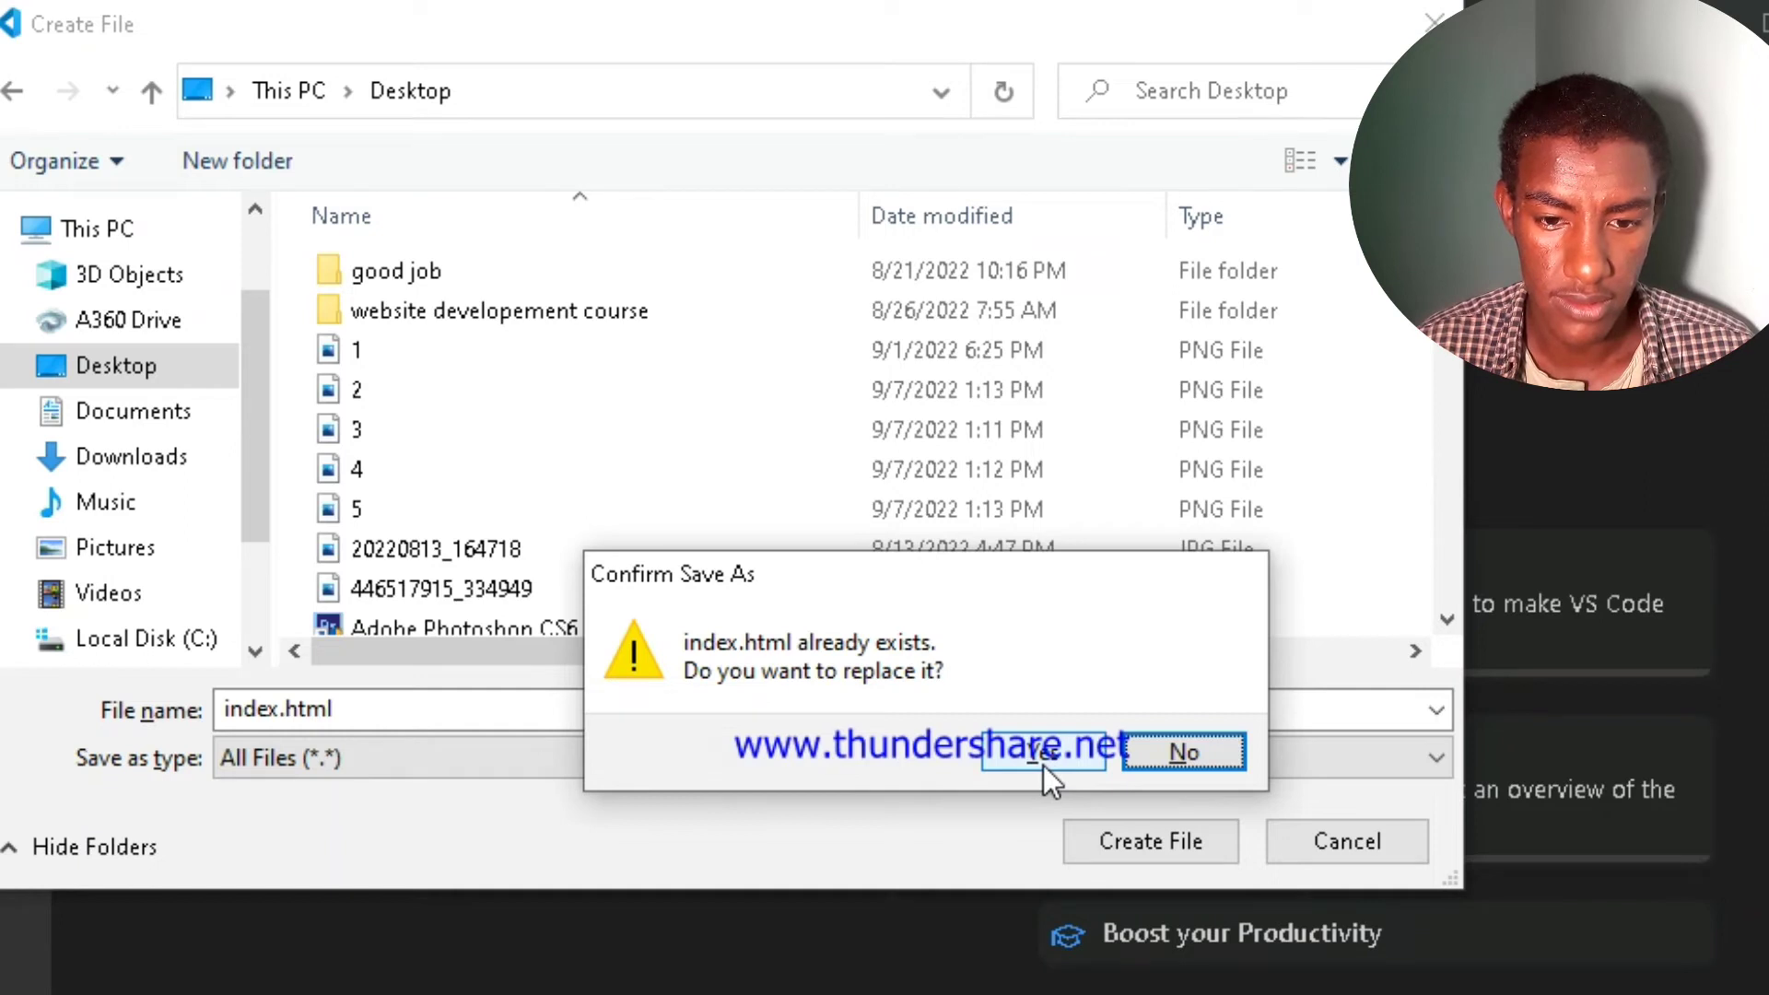
click(1161, 753)
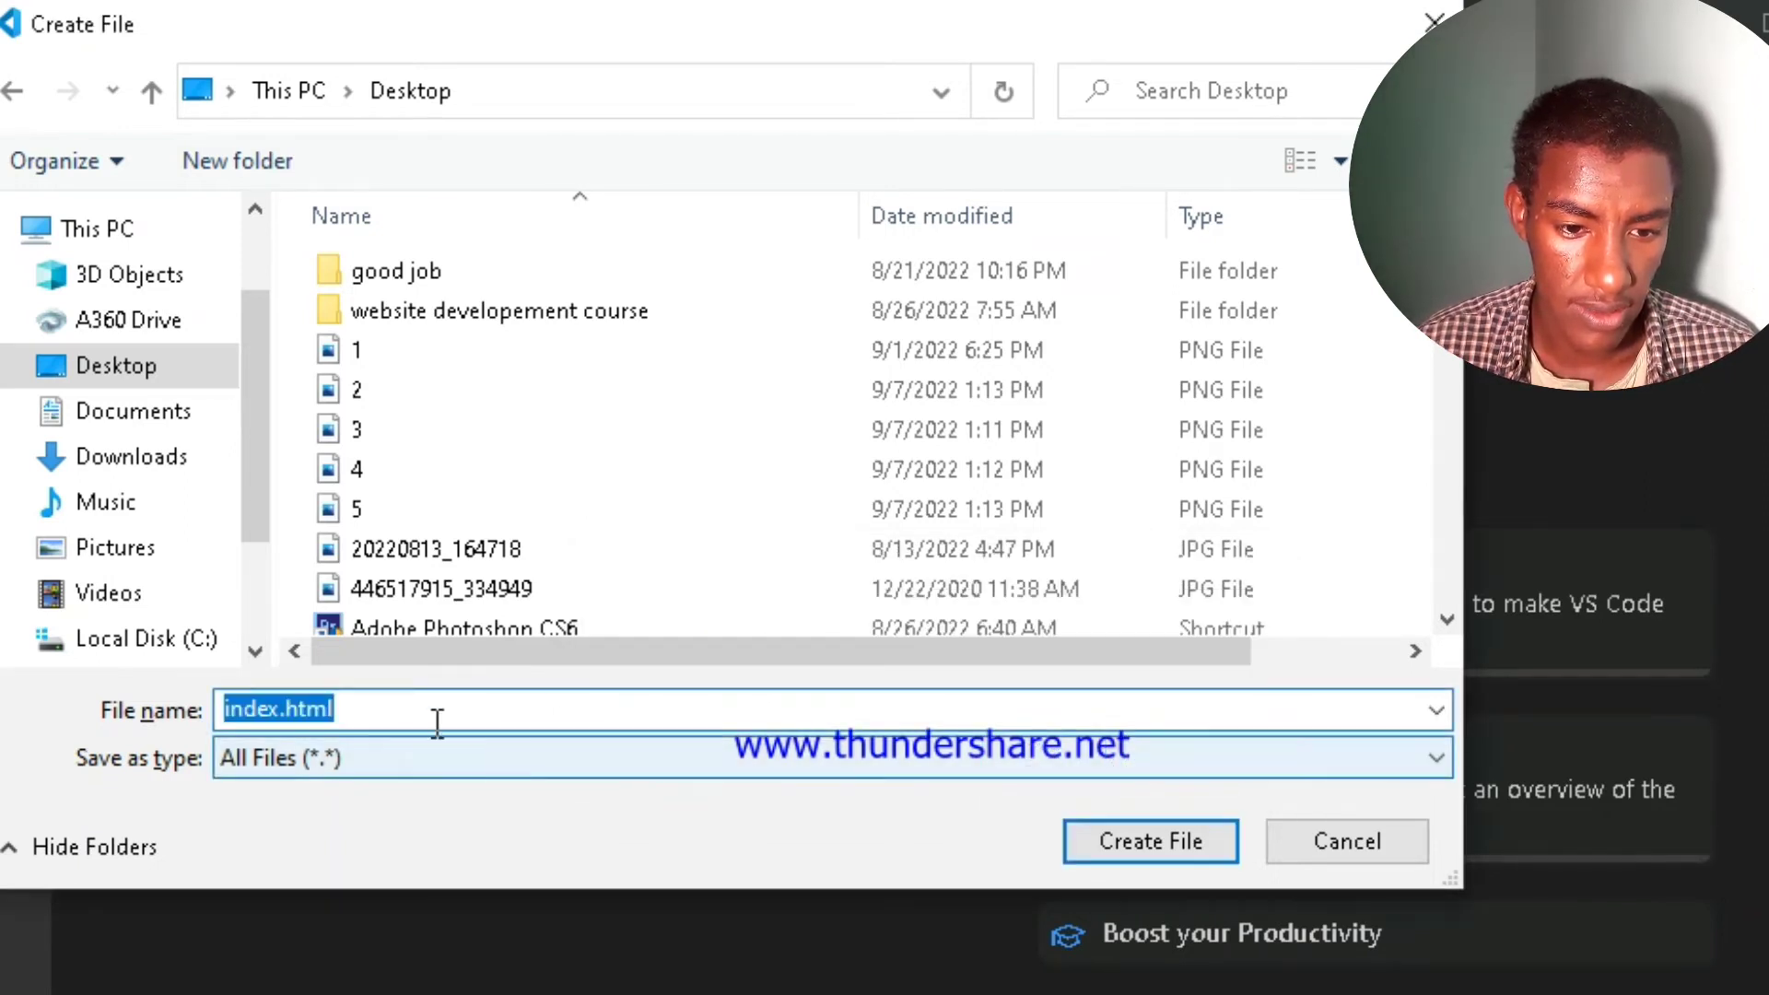
- Change the file name to first.html and create the file on the Desktop
click(376, 709)
drag(330, 709, 281, 714)
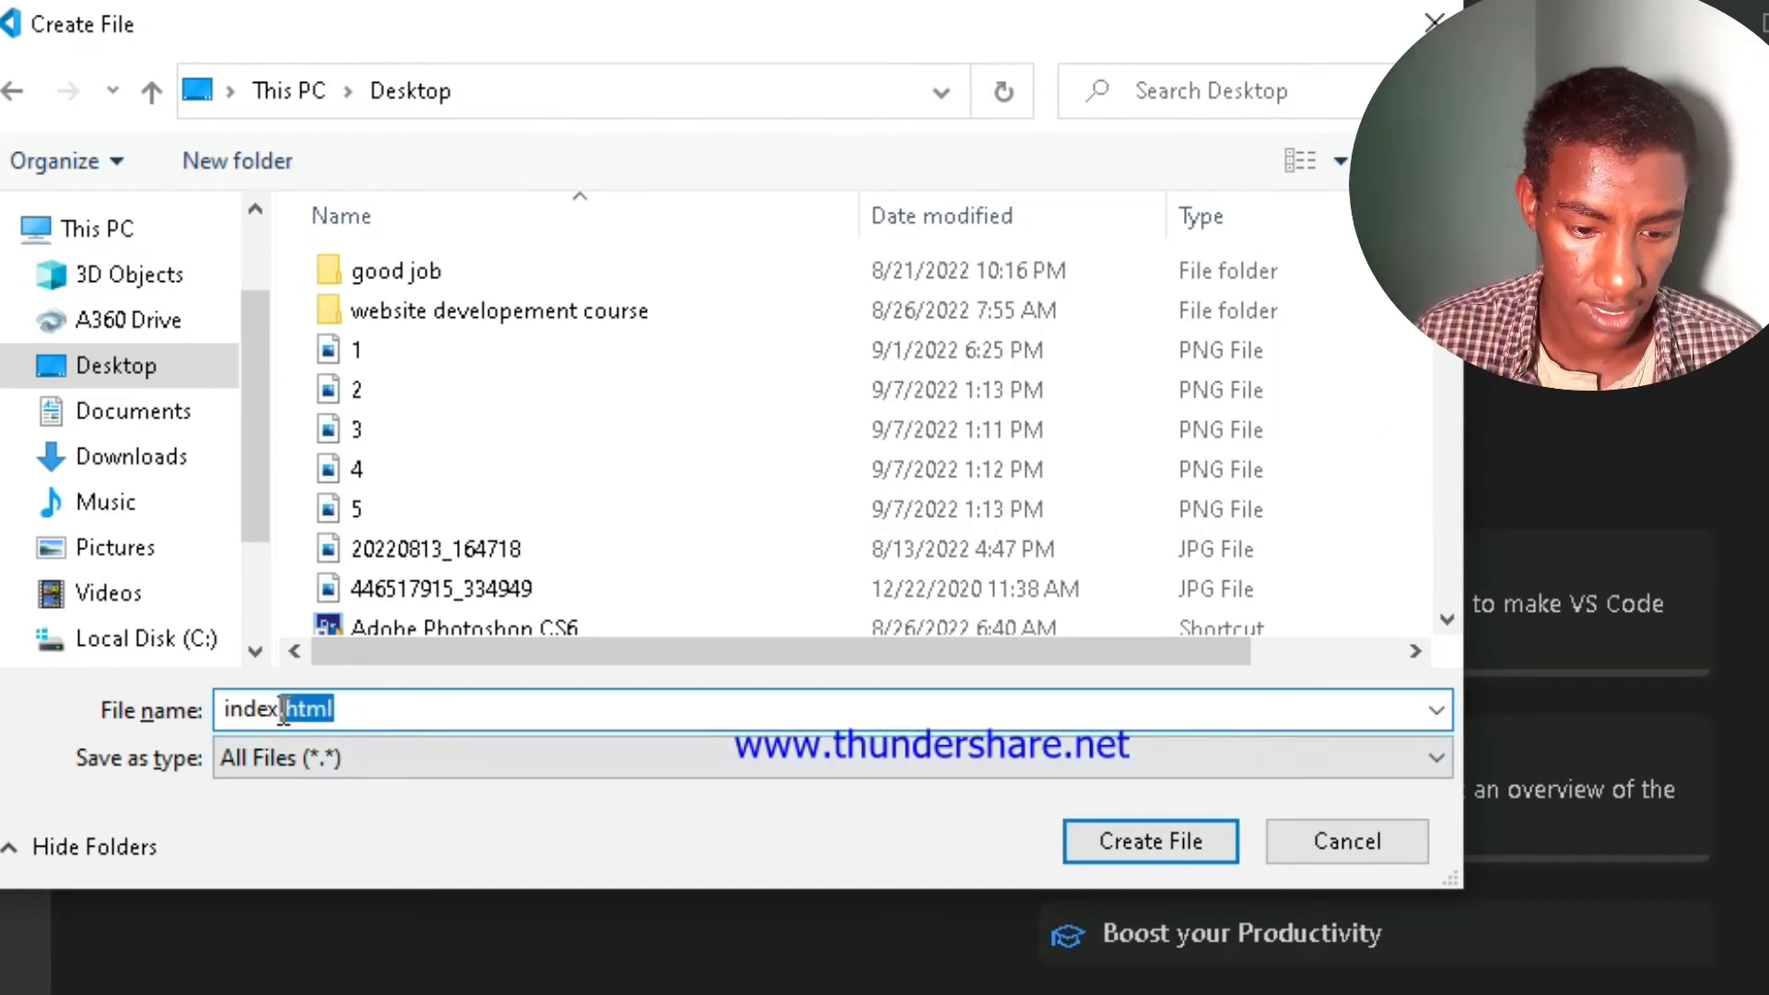
click(281, 714)
key(BackSpace)
key(BackSpace)
key(BackSpace)
key(BackSpace)
key(BackSpace)
text(first)
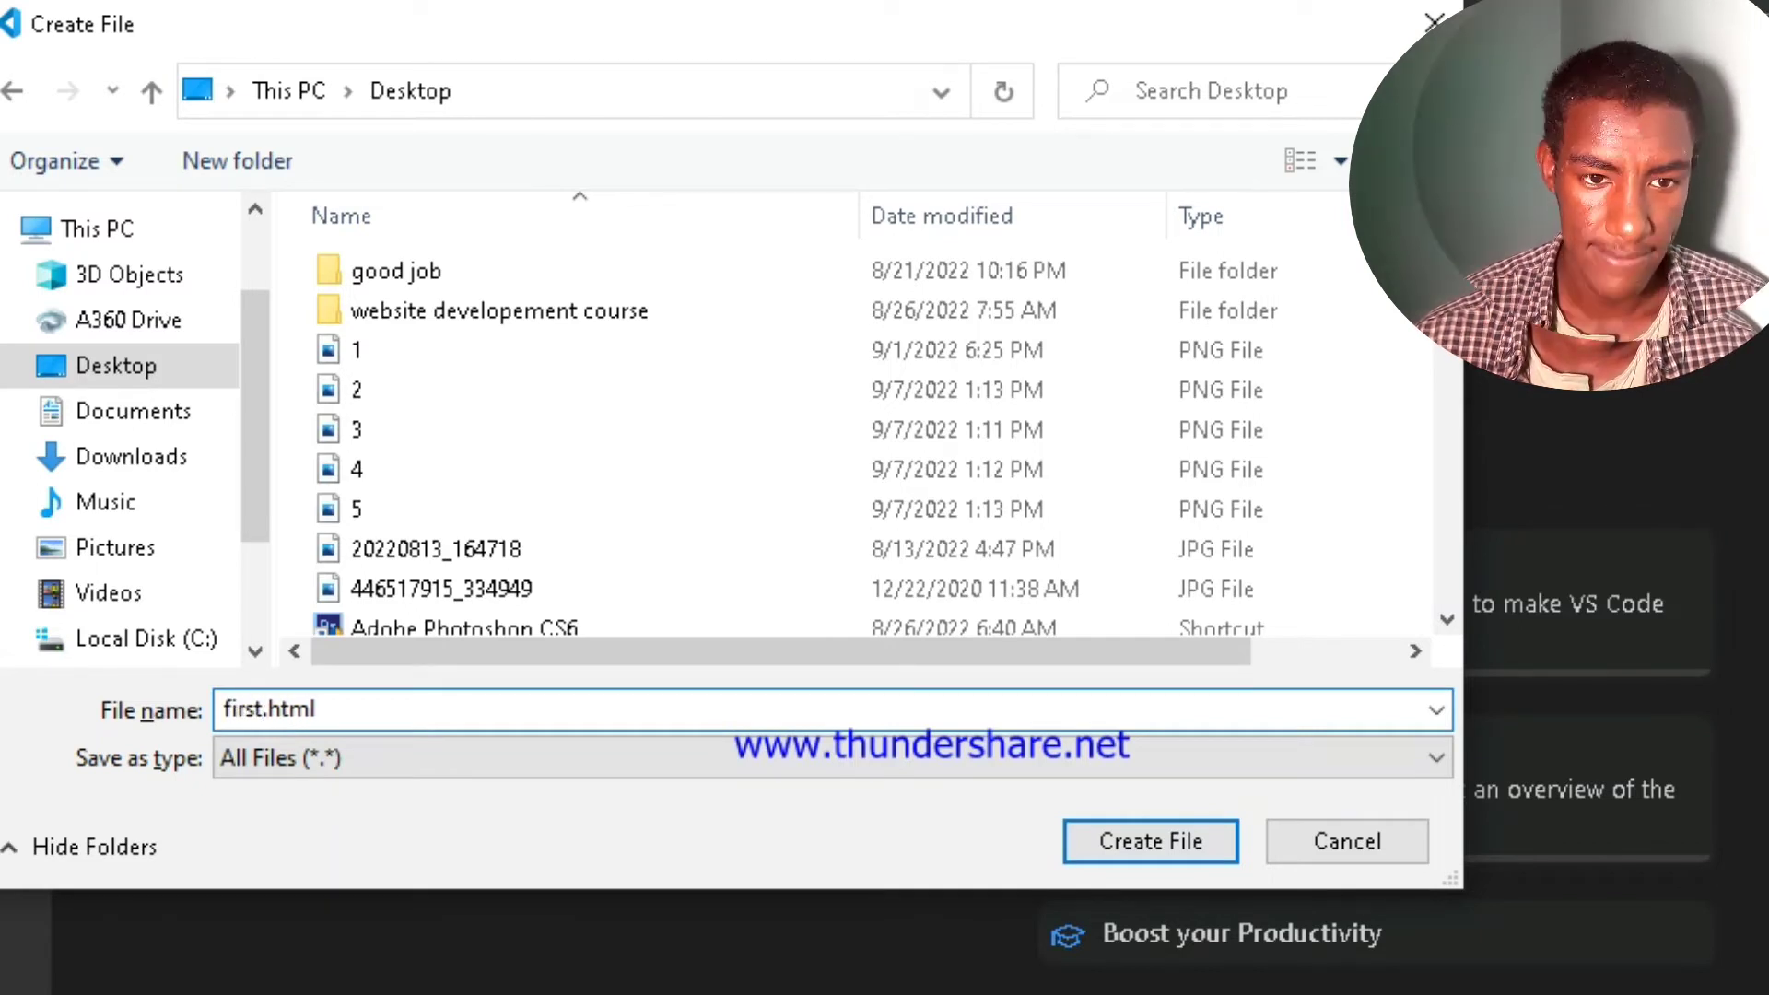
click(1161, 855)
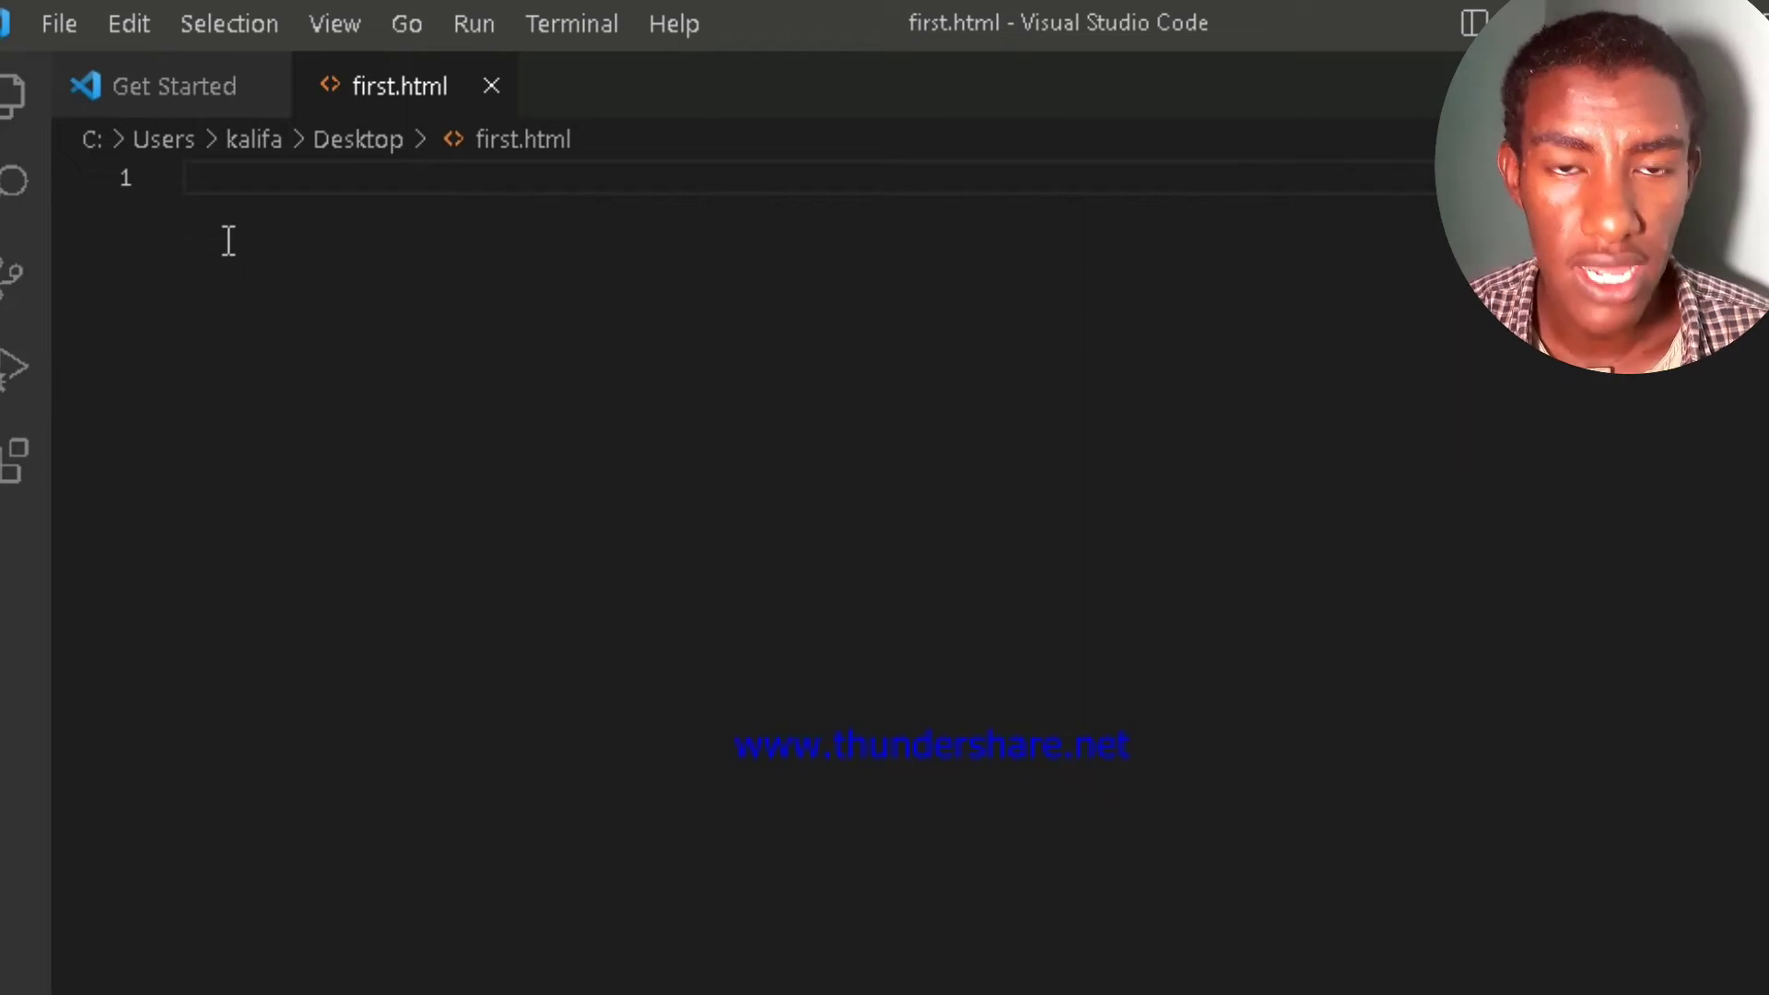
- Enter html on line 1 of first.html and pick the html:5 Emmet abbreviation
click(223, 190)
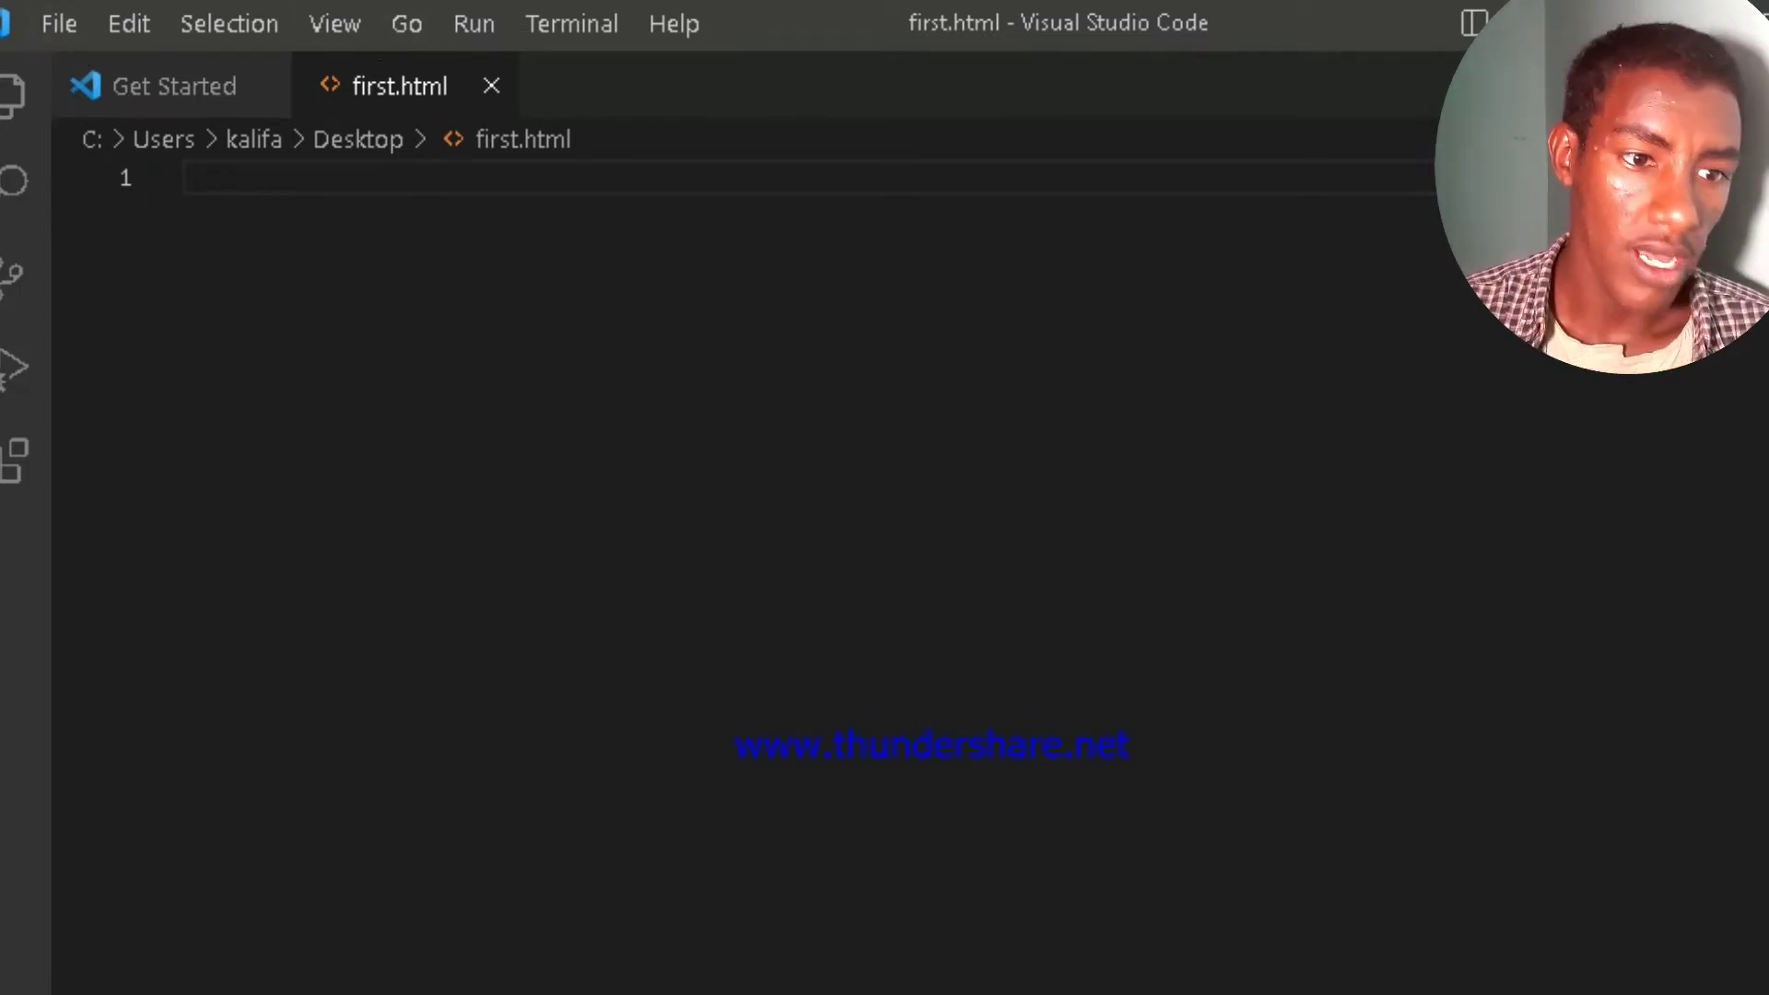
text(html)
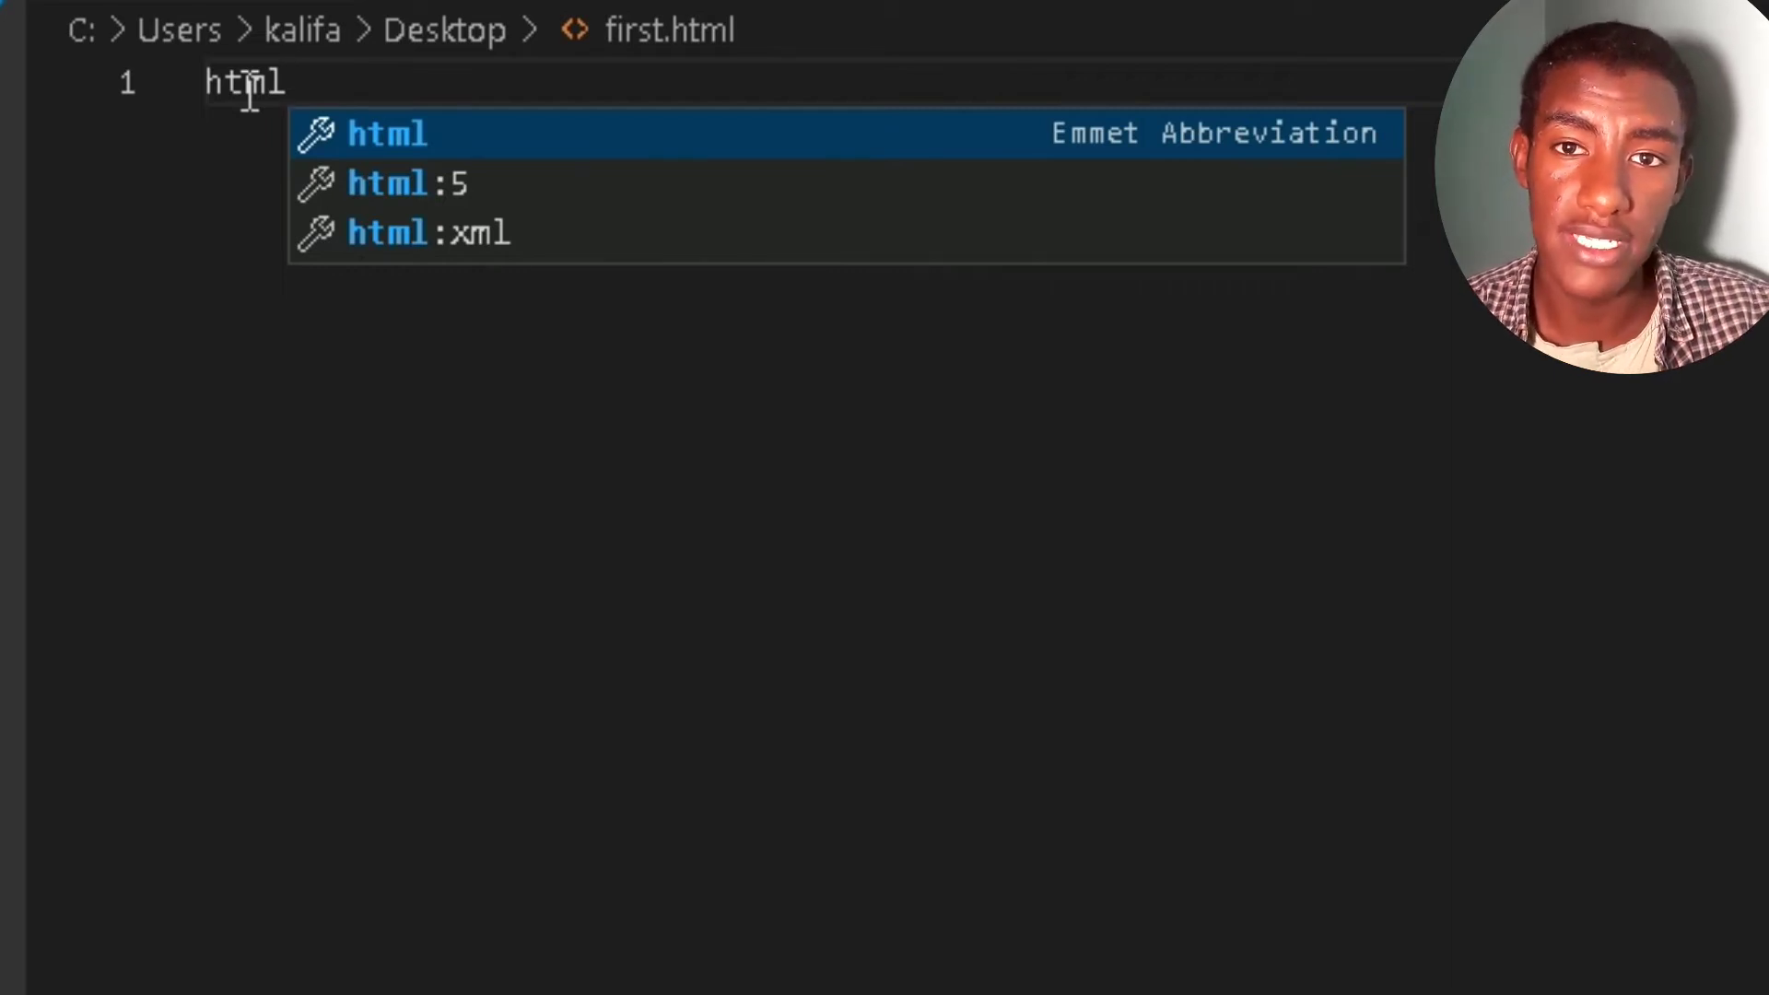
key(Down)
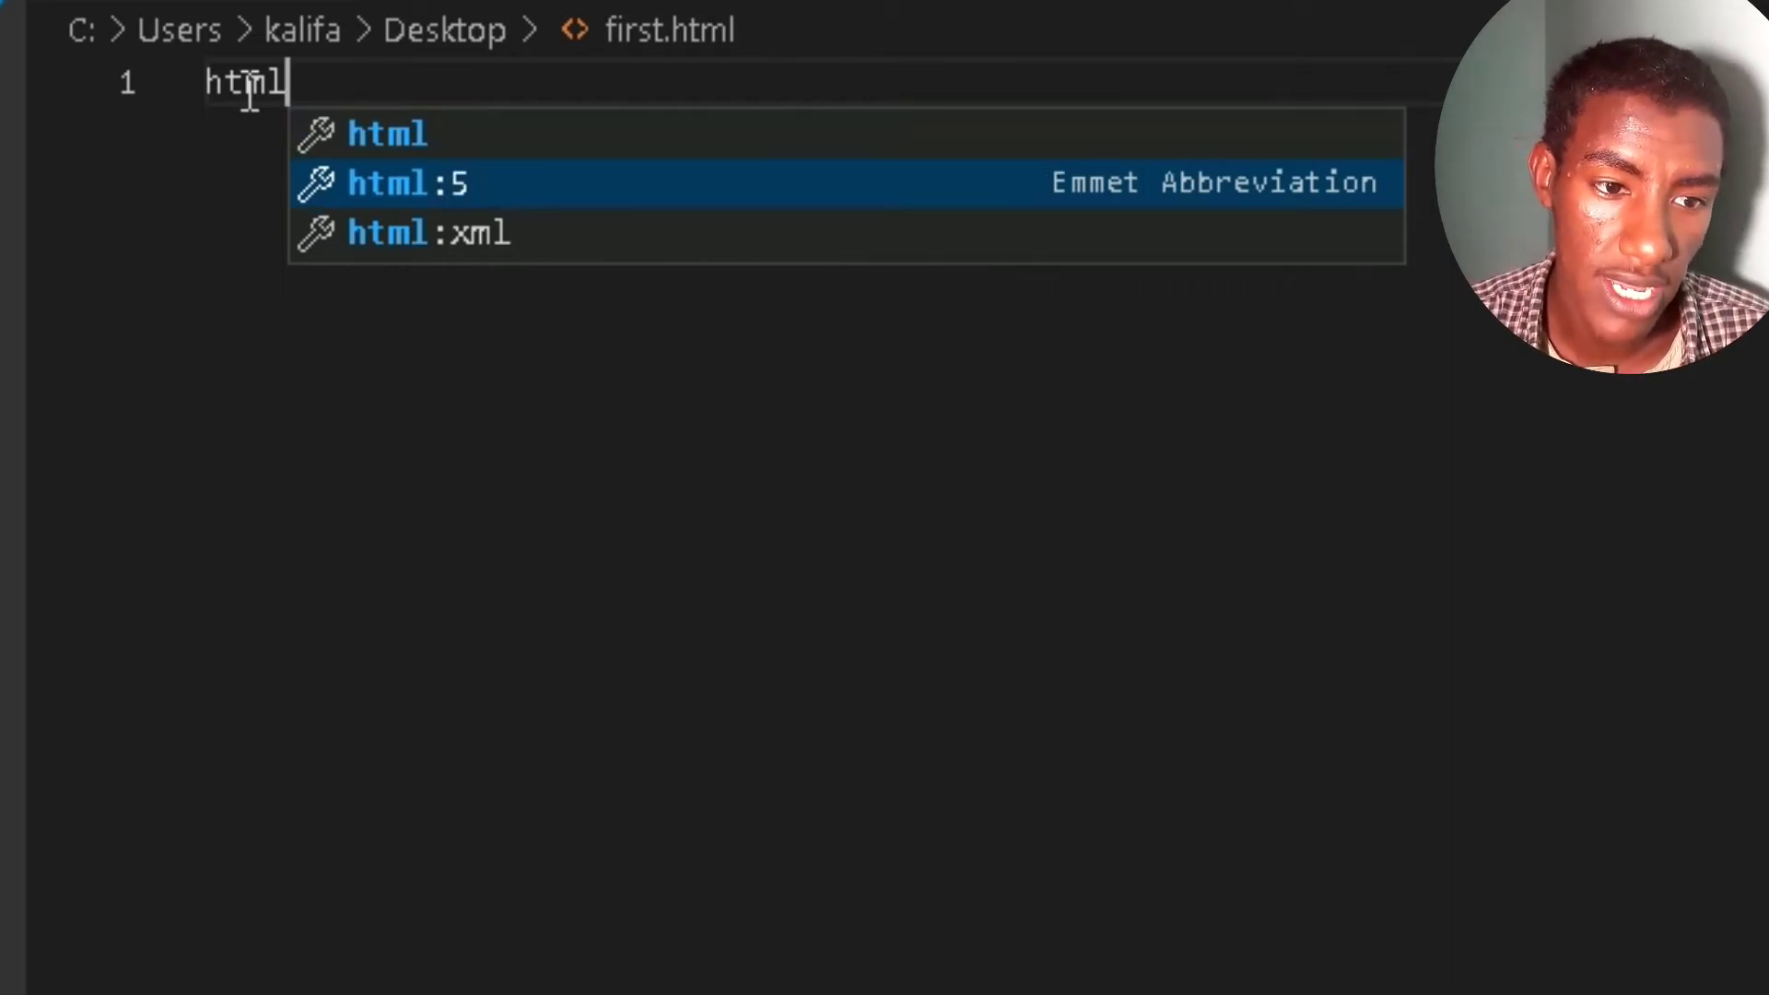